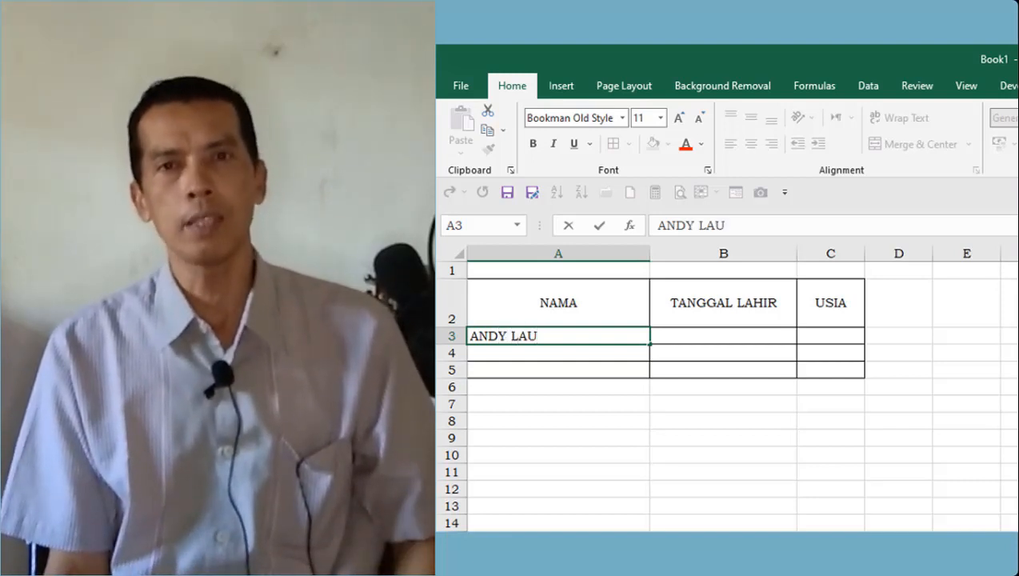
- Confirm the first person's name in A3 and start entering the second person's name in A4
key(Return)
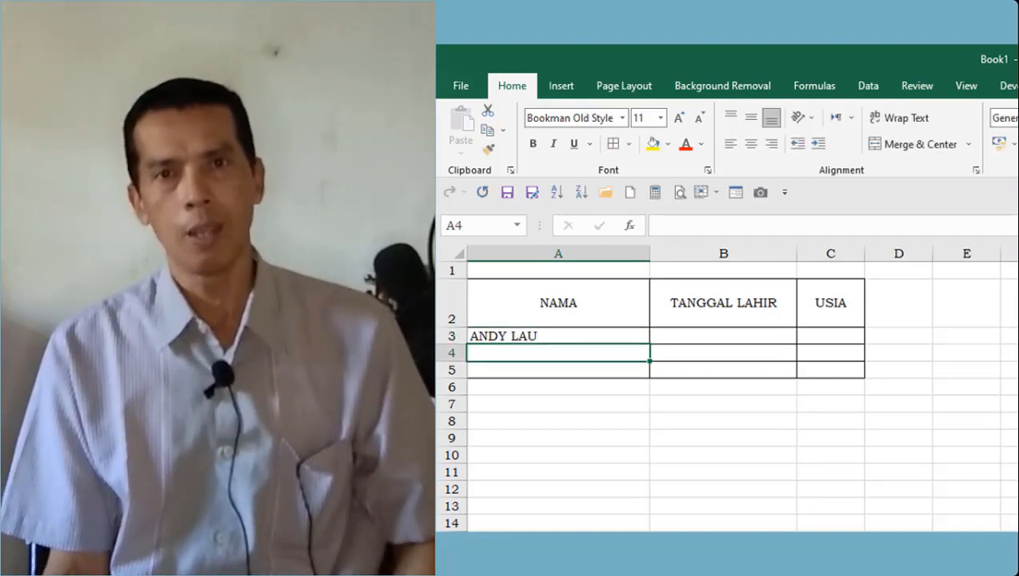
text(IR)
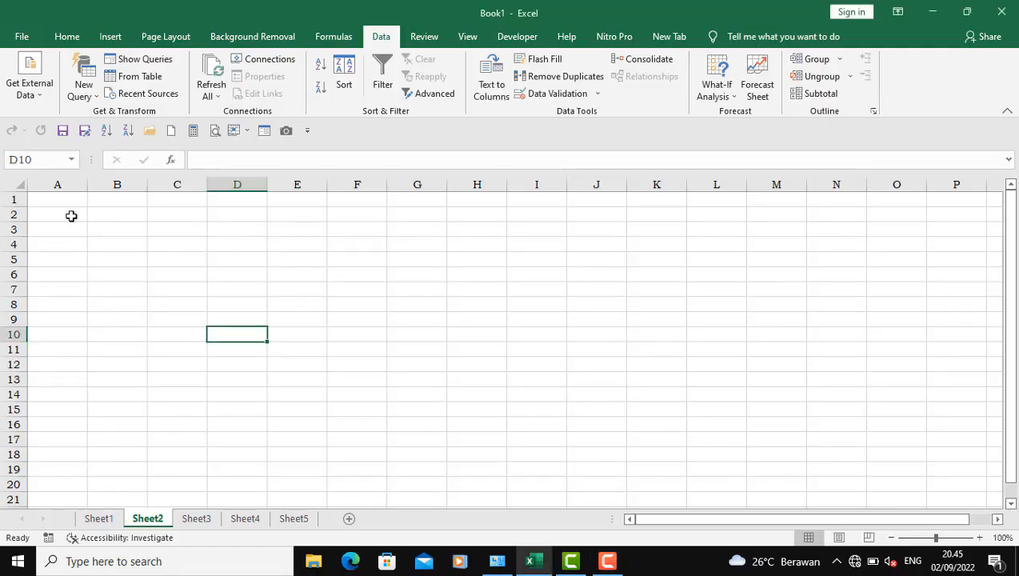
- Enter the column headers NAMA, TANGGAL LAHIR and USIA in cells A2 to C2
click(64, 216)
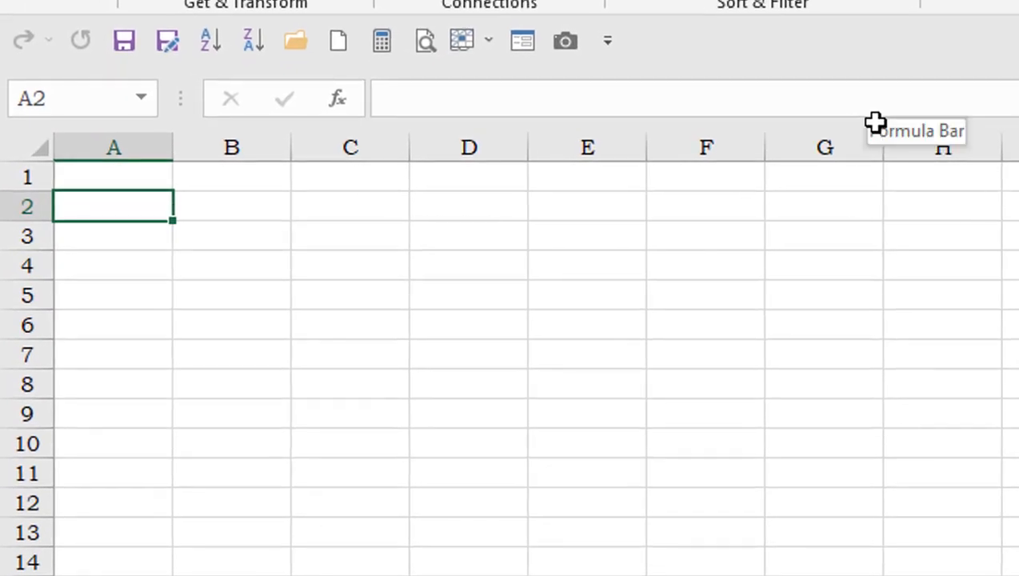
text(N)
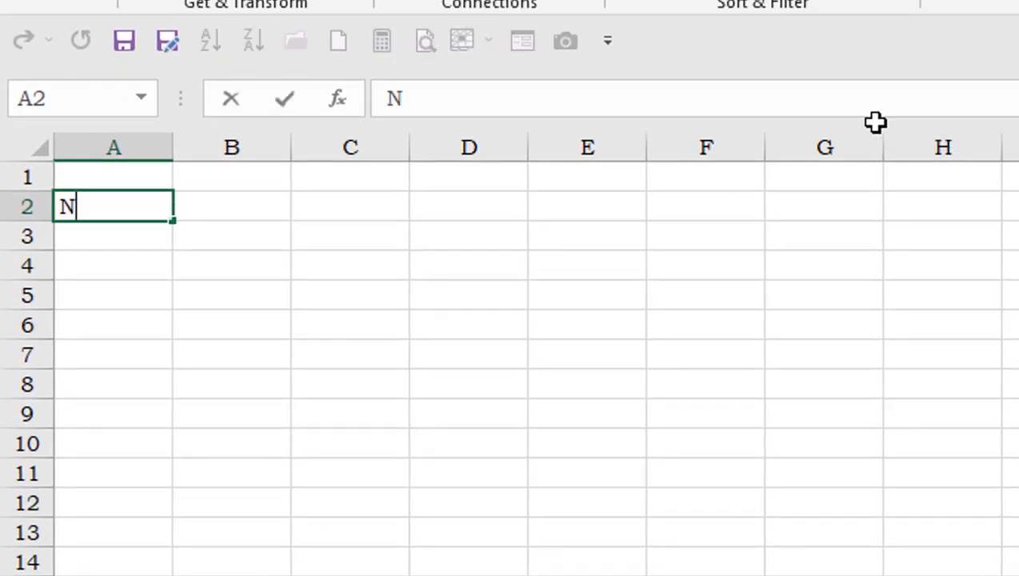
text(AMA)
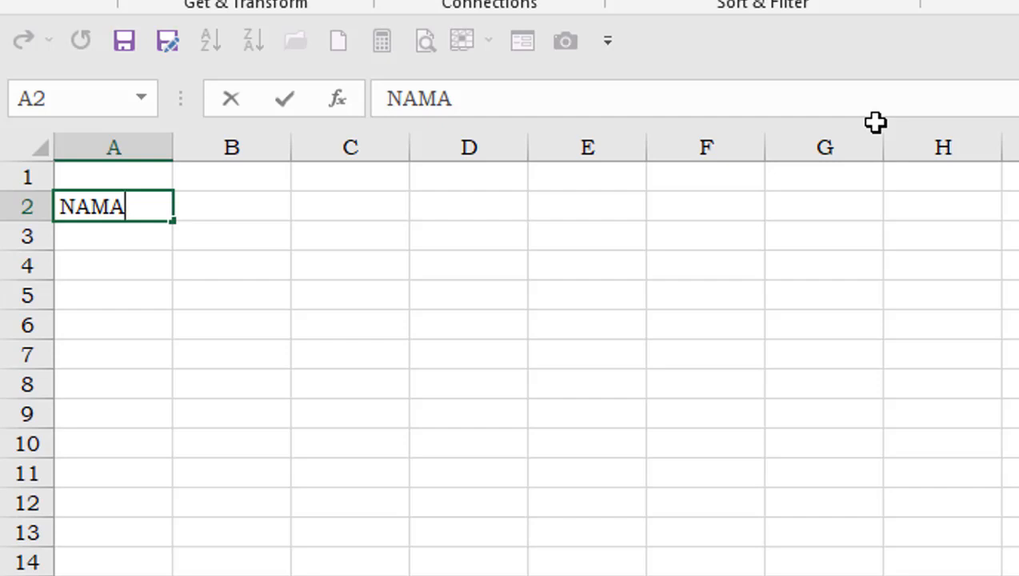
key(Tab)
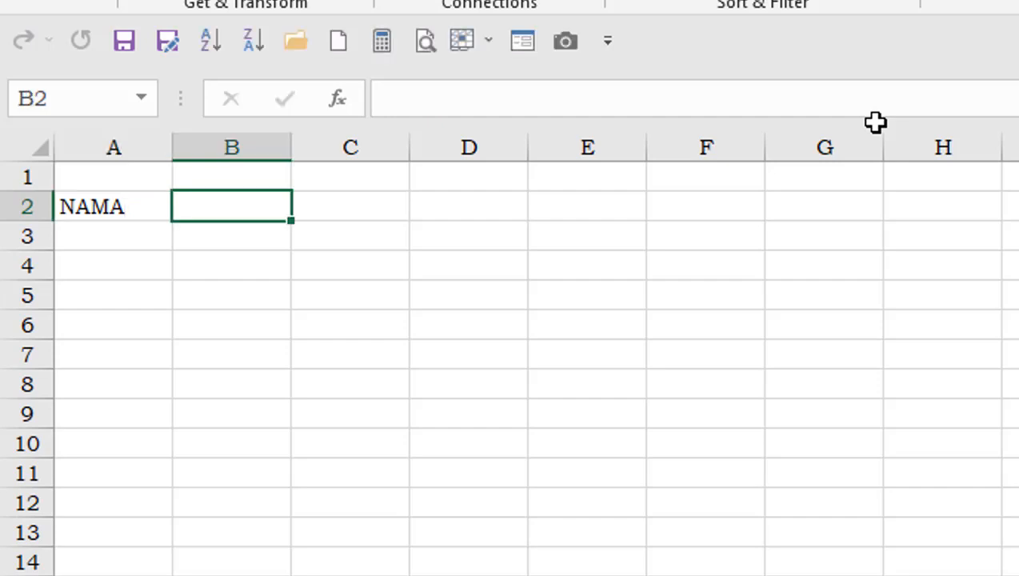
text(TANGG)
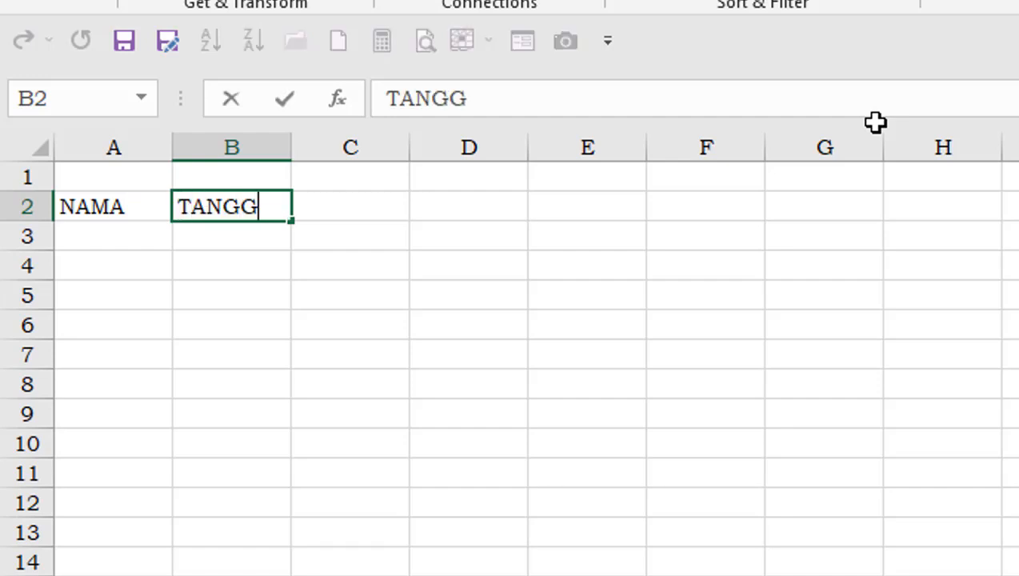
text(AL LAH)
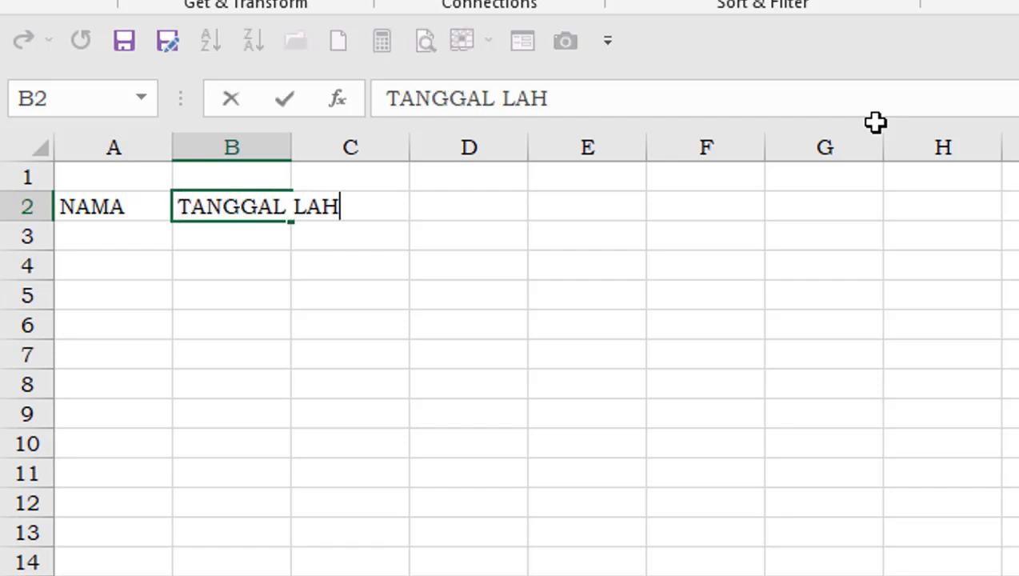
text(IR)
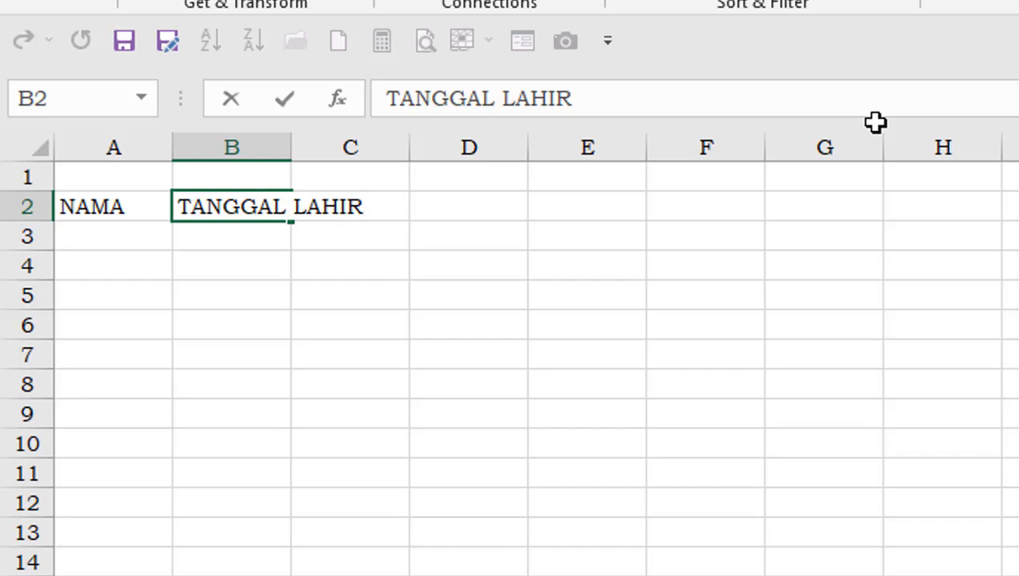
key(Tab)
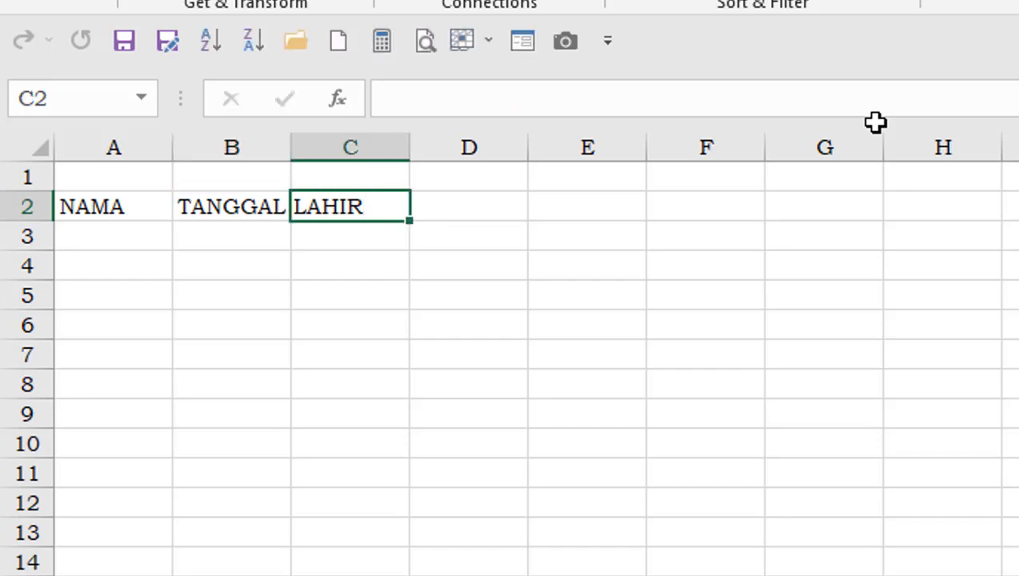
text(USIA)
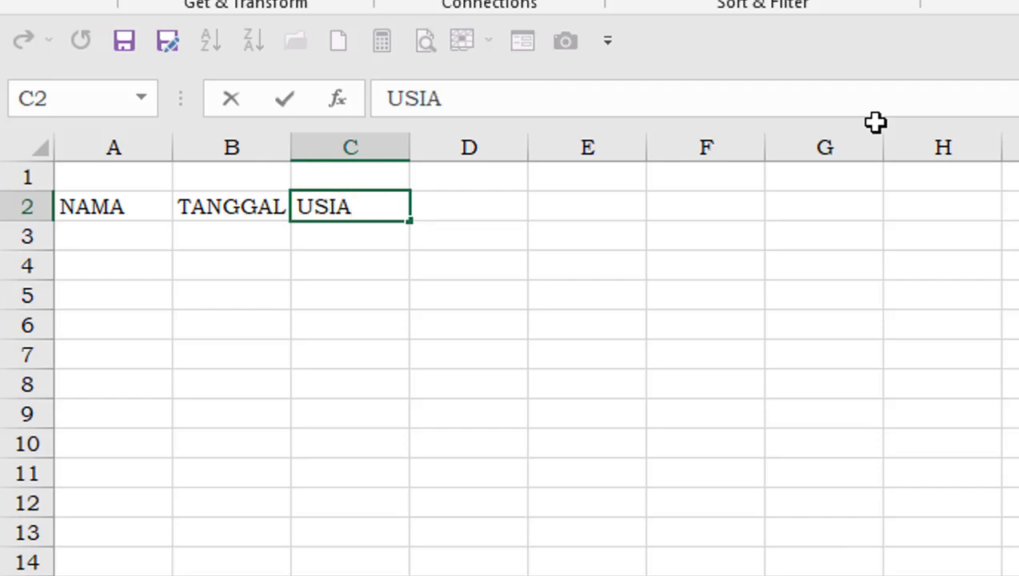
key(Return)
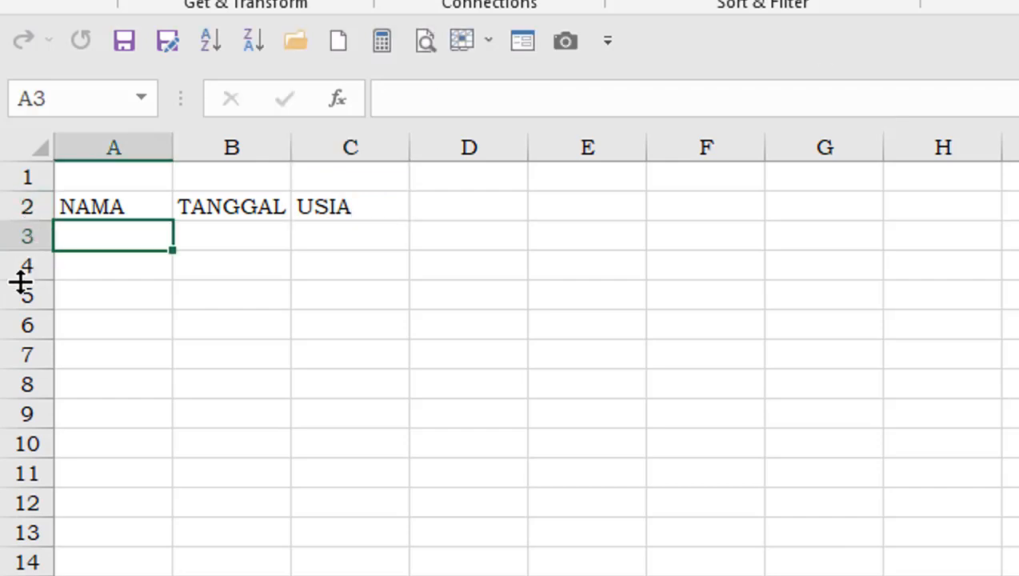
- Make header row 2 taller and centre its text horizontally and vertically
drag(20, 221, 14, 274)
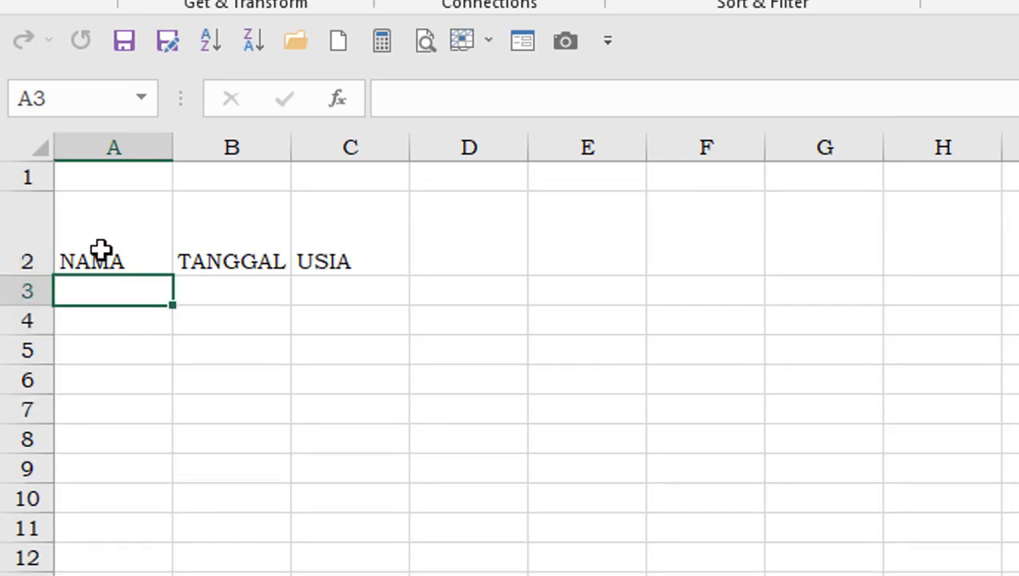
click(8, 228)
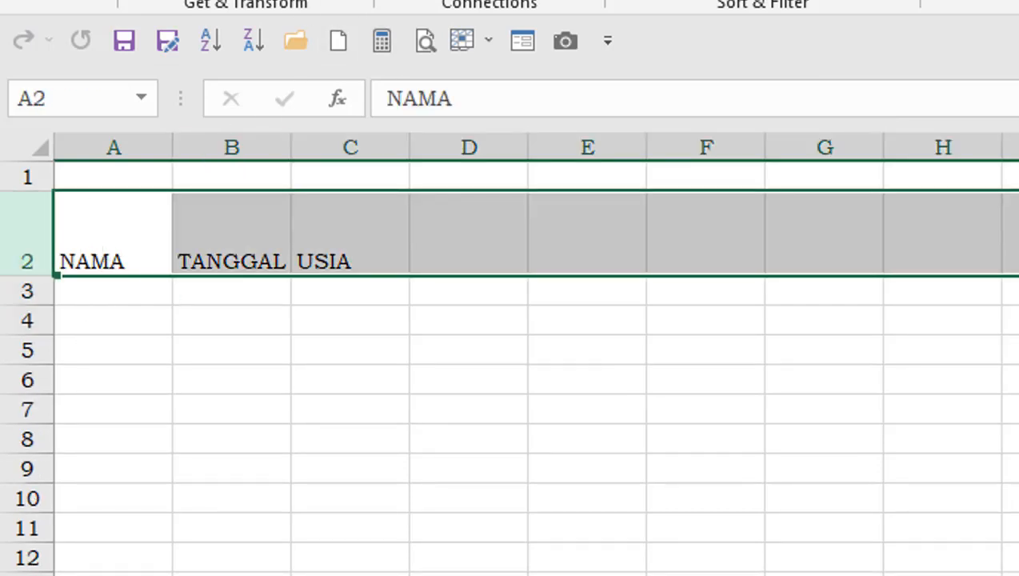
scroll(799, 3, up, 4)
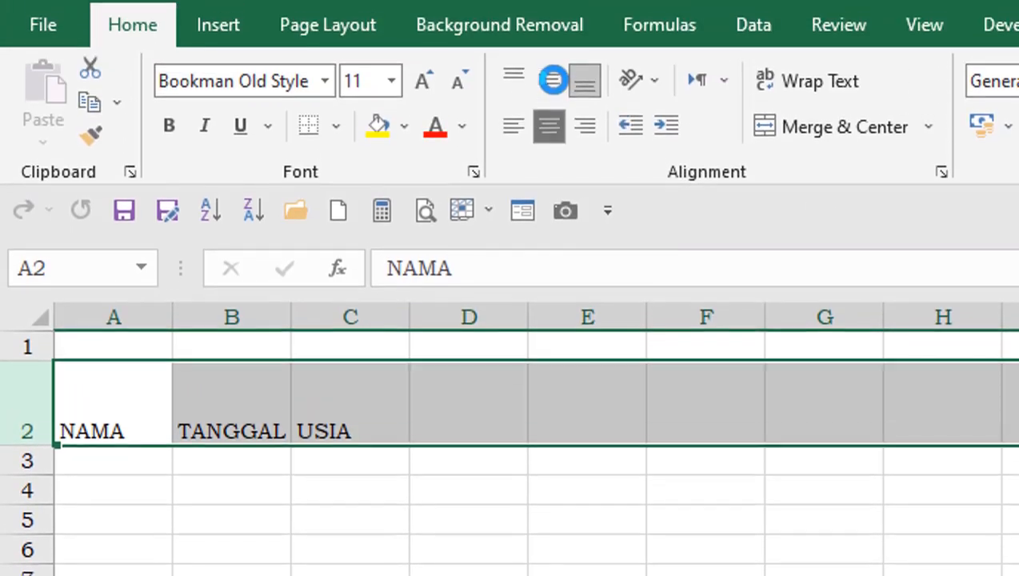
click(548, 141)
click(550, 95)
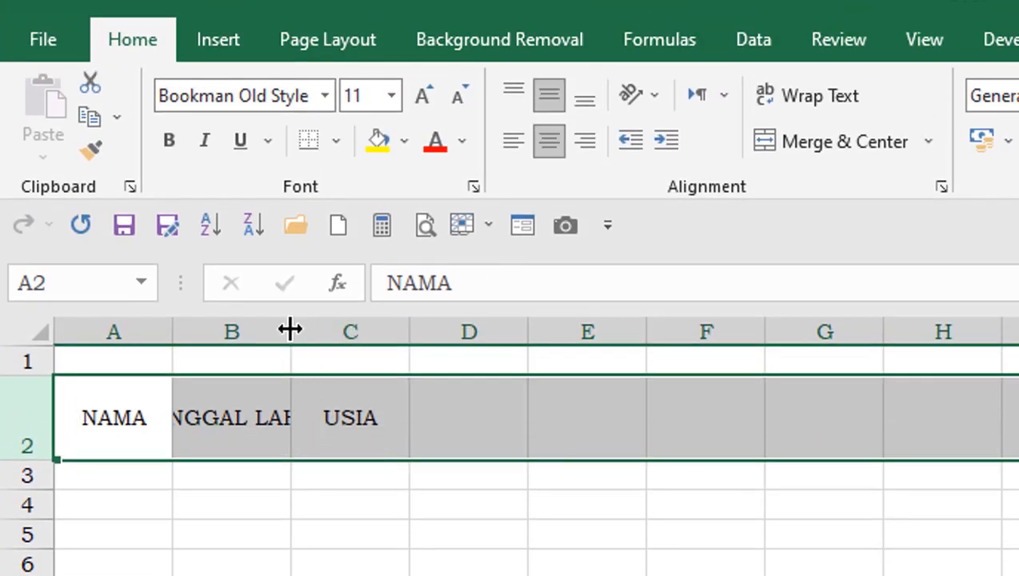
- Widen column B to fit the TANGGAL LAHIR header, and widen column A to leave room for names
drag(289, 332, 426, 344)
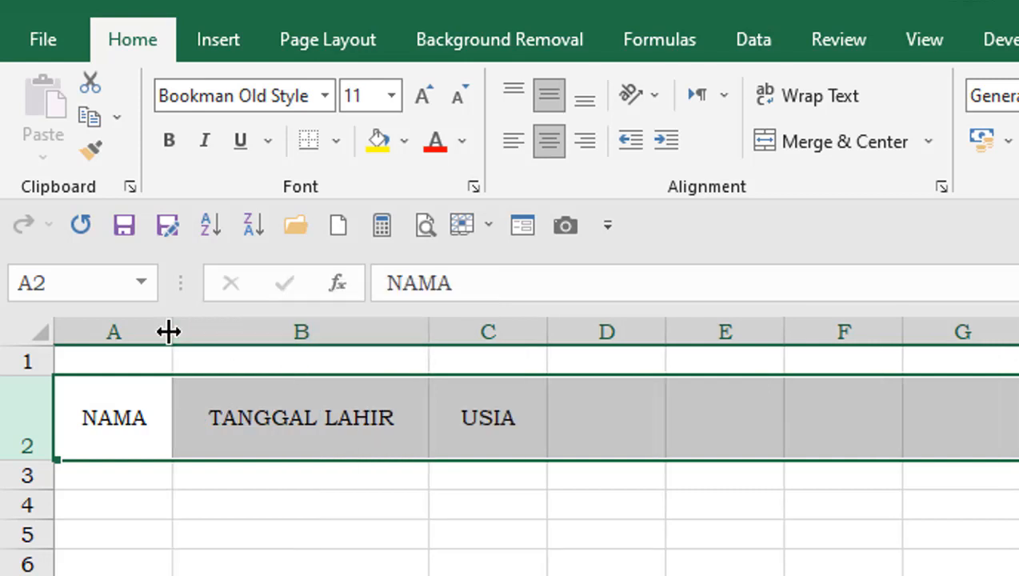
drag(170, 331, 366, 362)
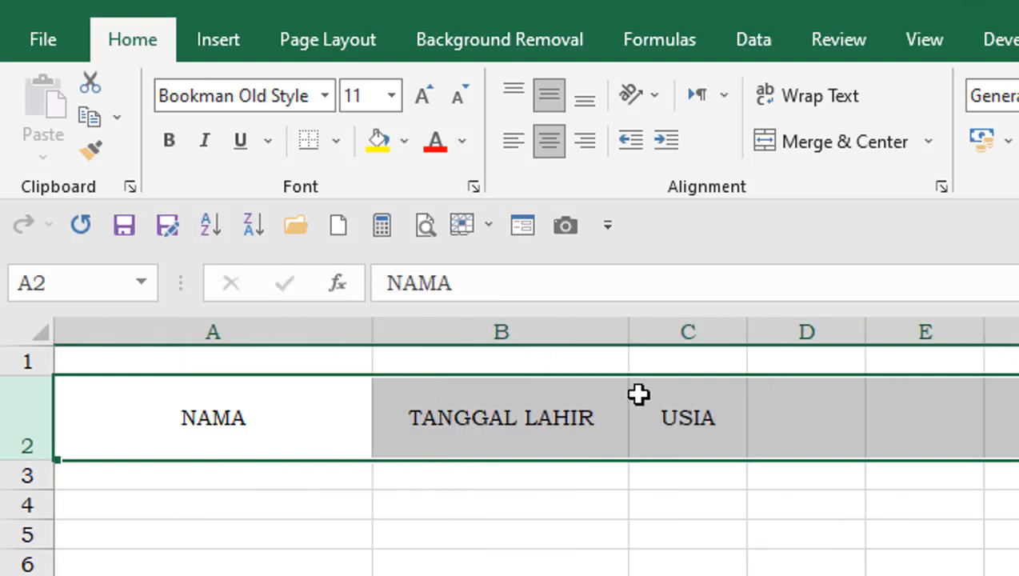
click(728, 551)
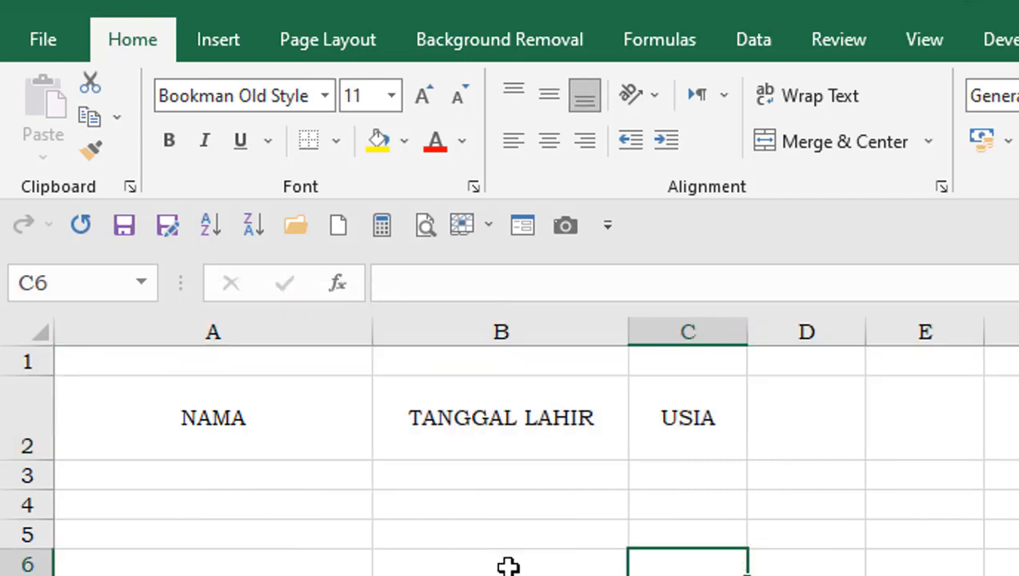
- Apply All Borders to the table range A2:C5
click(192, 412)
drag(406, 444, 667, 528)
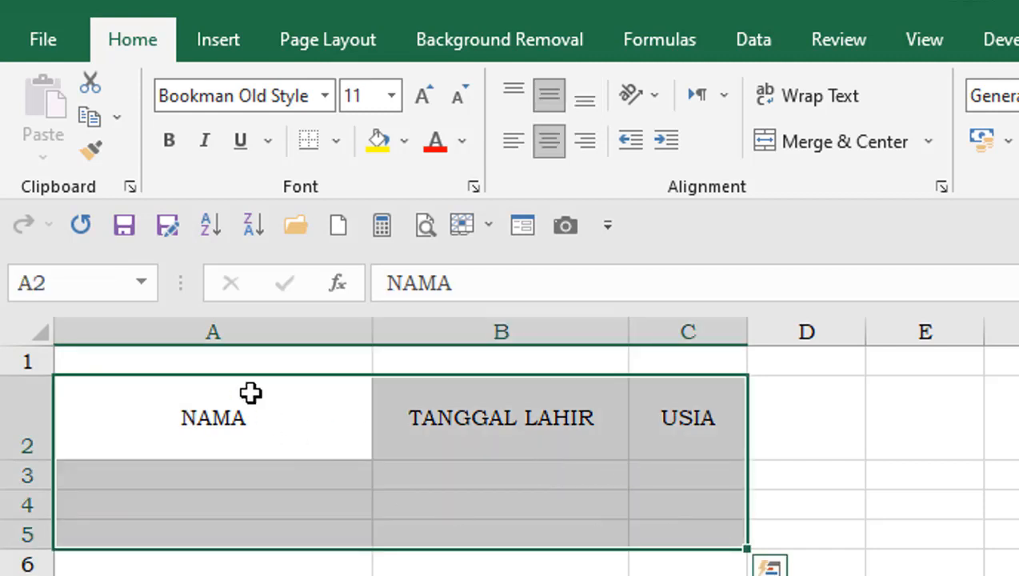
click(335, 140)
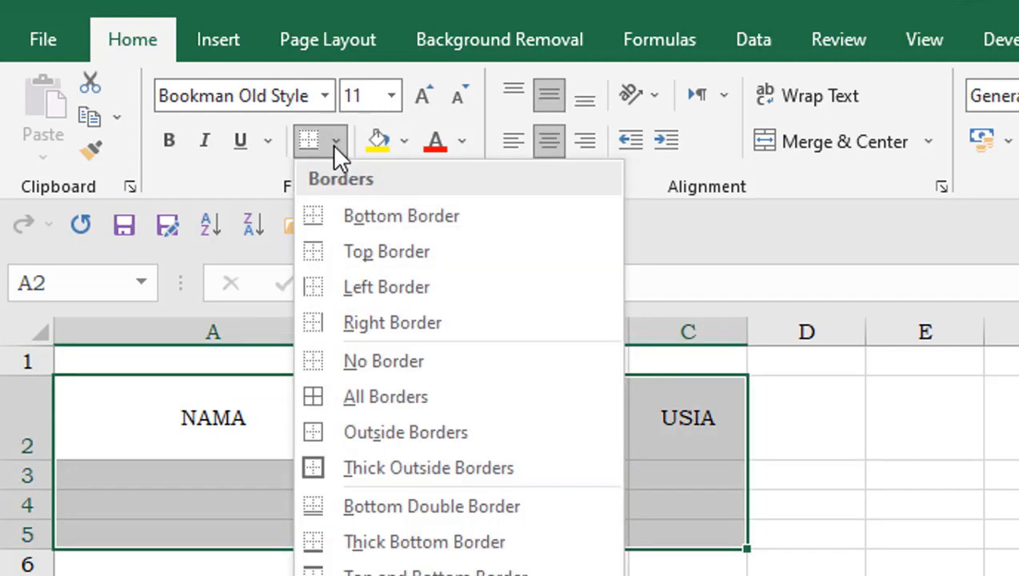
click(342, 395)
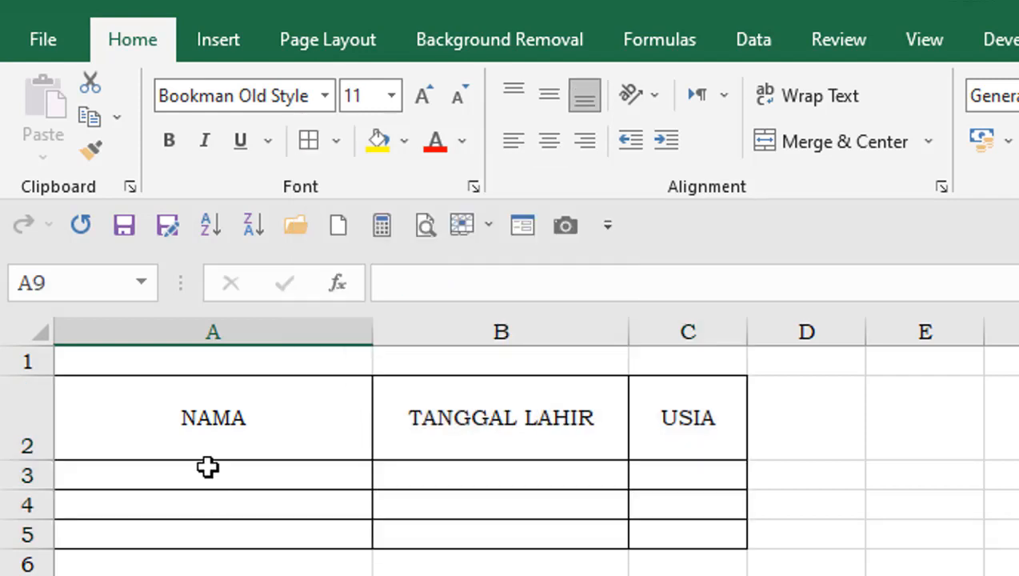
- Fill the NAMA column cells A3 to A5 with the three people's names
click(207, 472)
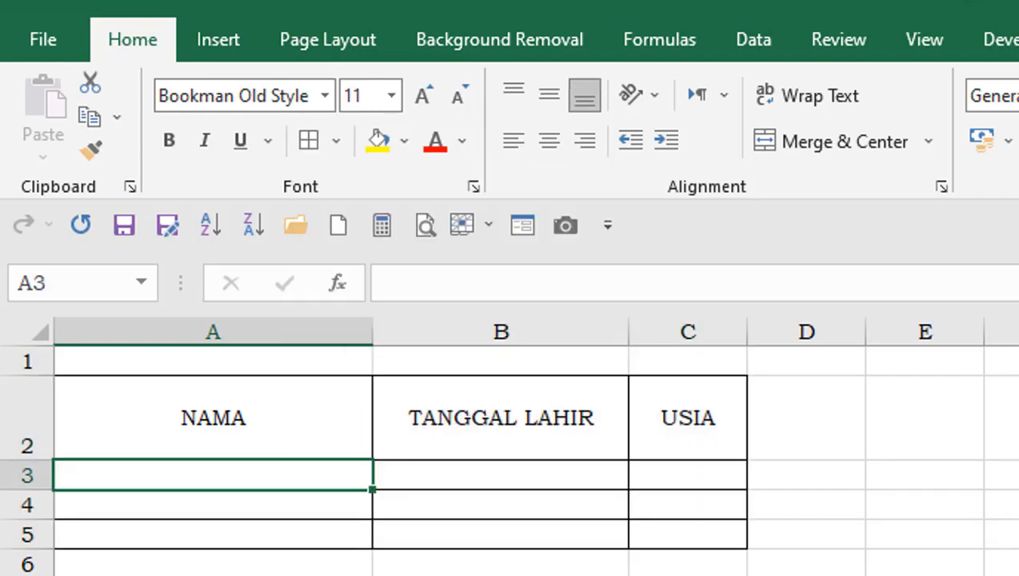
text(ANDY )
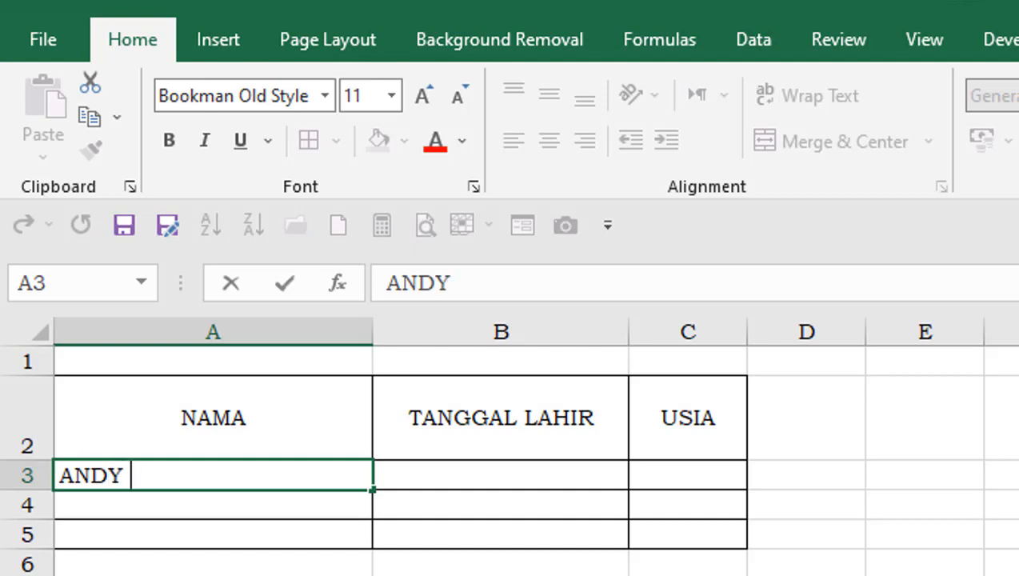
text(LAU)
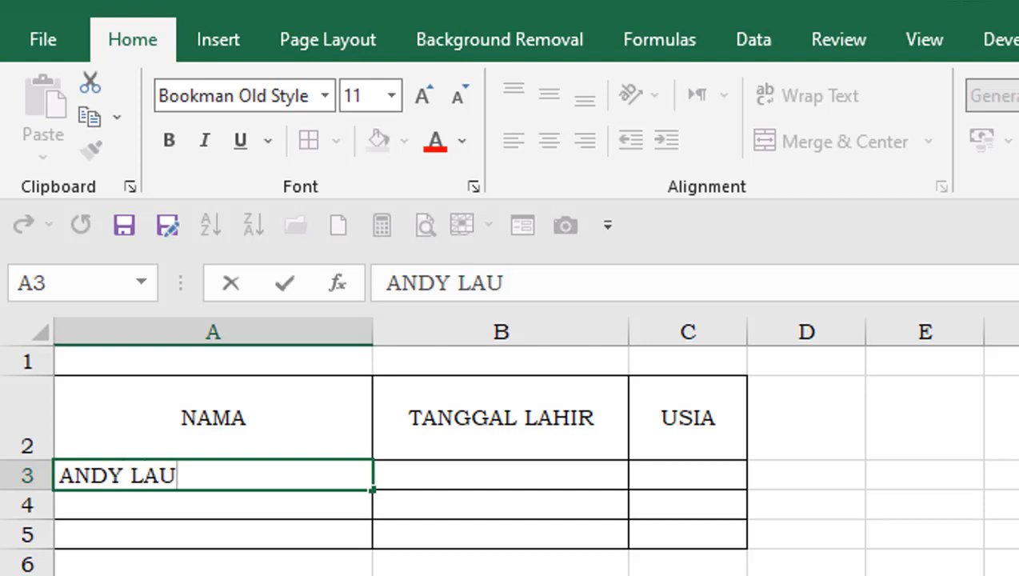
key(Return)
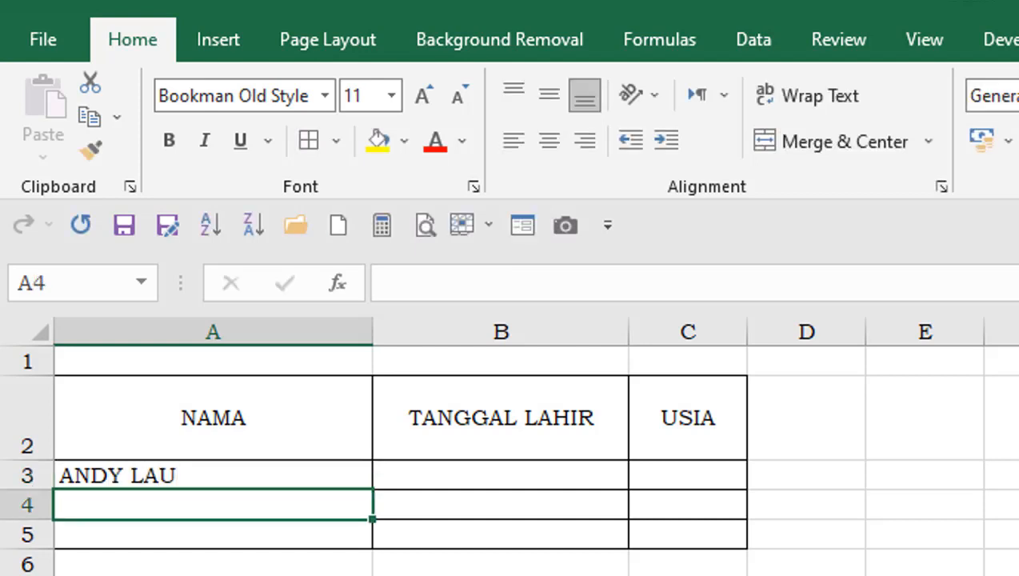
text(IRFA)
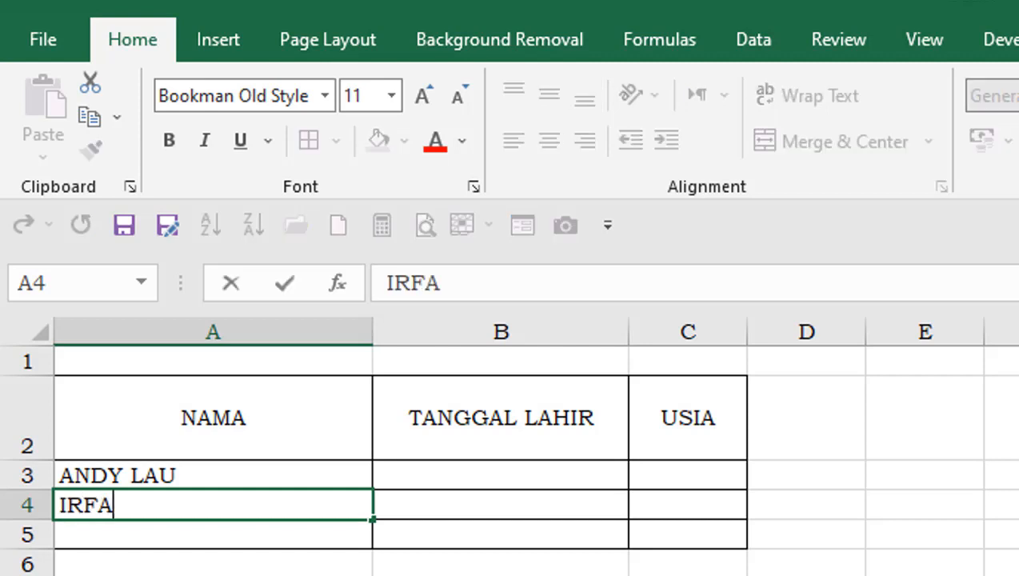
text(N JAY)
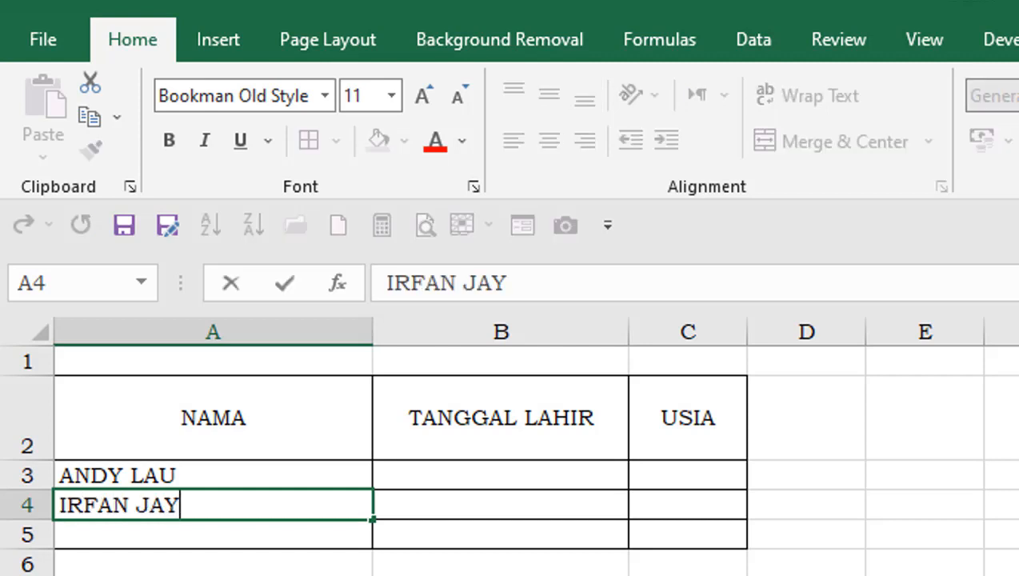
text(A)
key(Return)
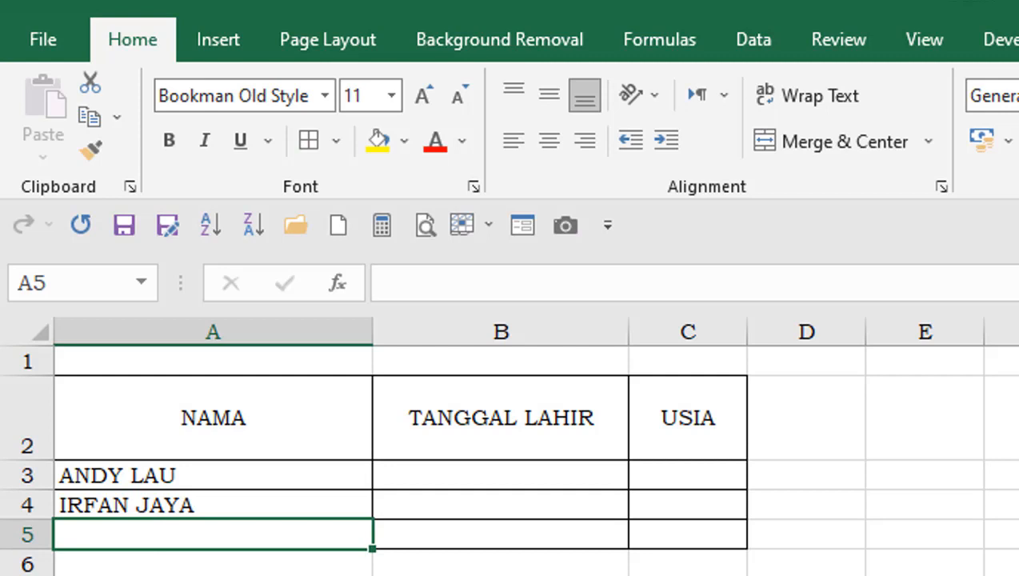
text(DESI)
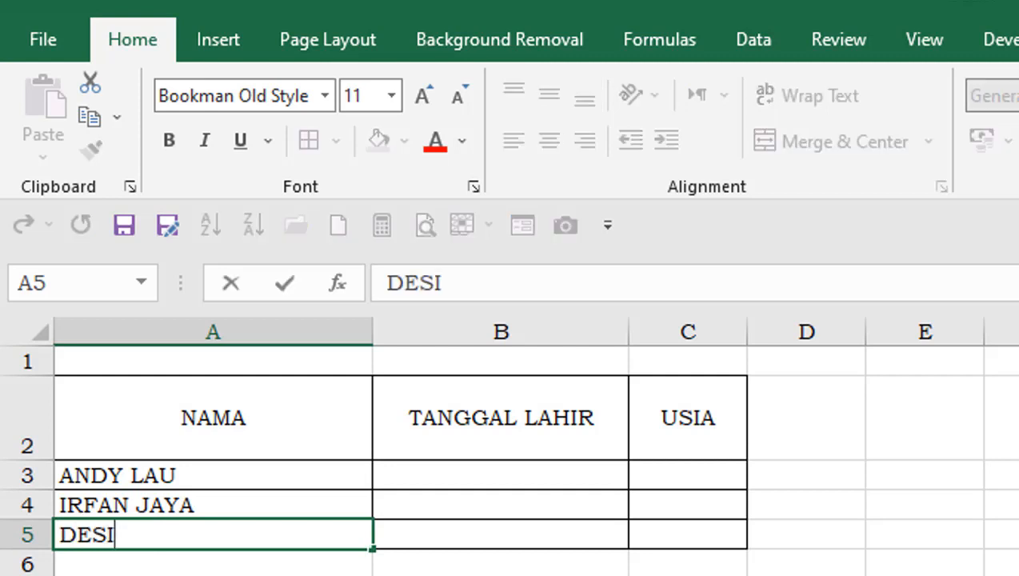
key(Tab)
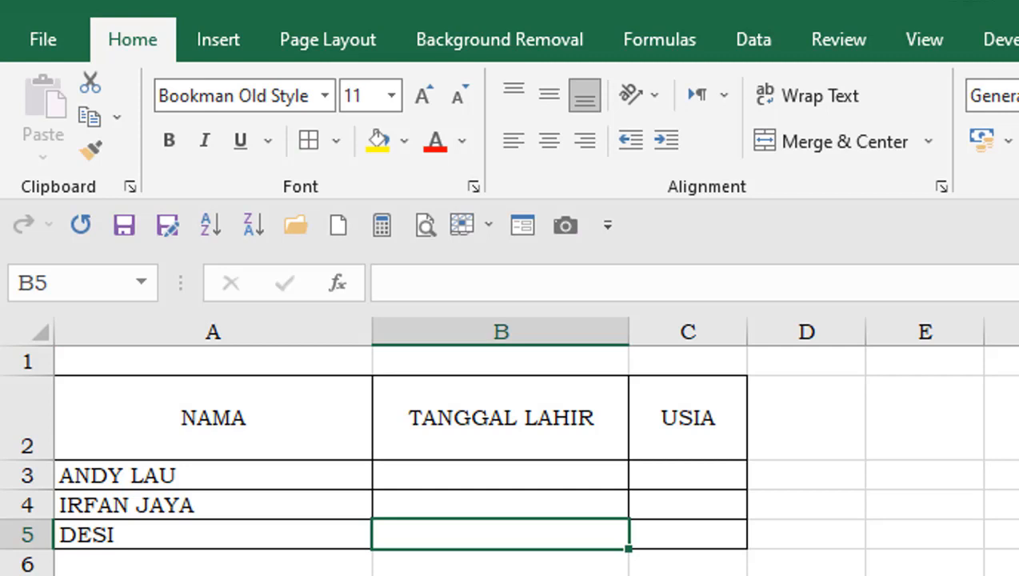
- Enter the first person's date of birth in cell B3 of the TANGGAL LAHIR column
key(Up)
key(Up)
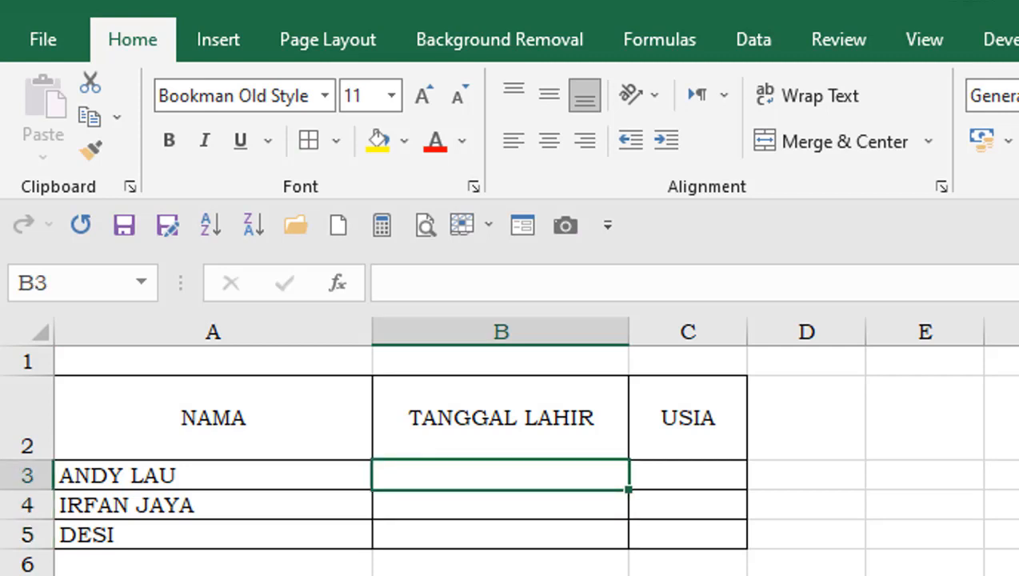
text(12/)
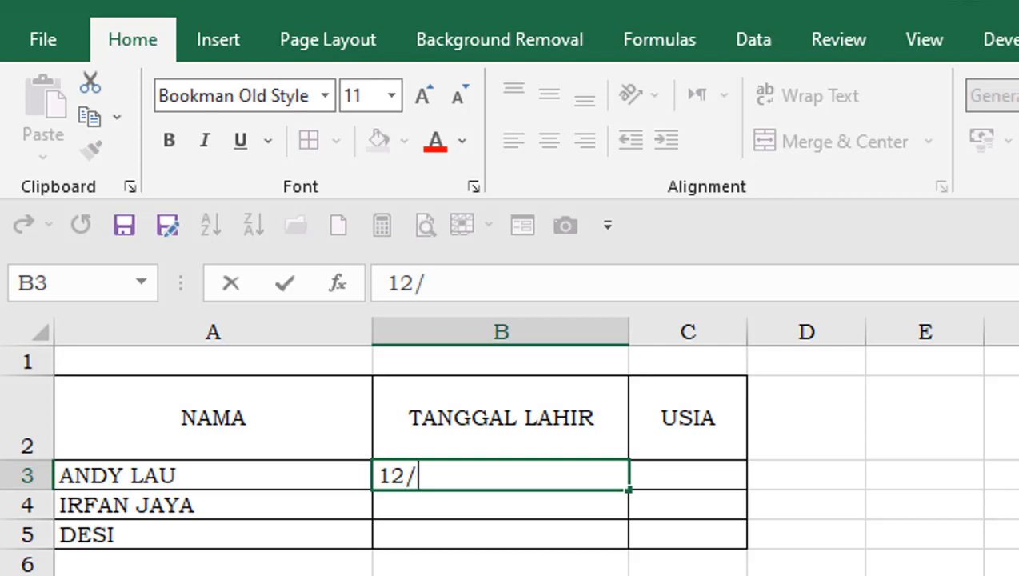
text(10)
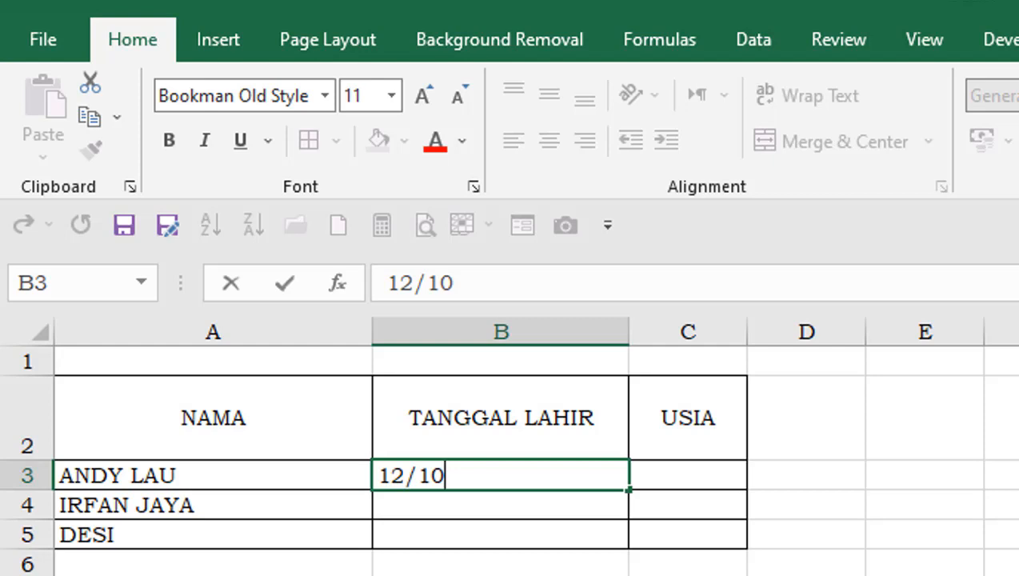
text(/199)
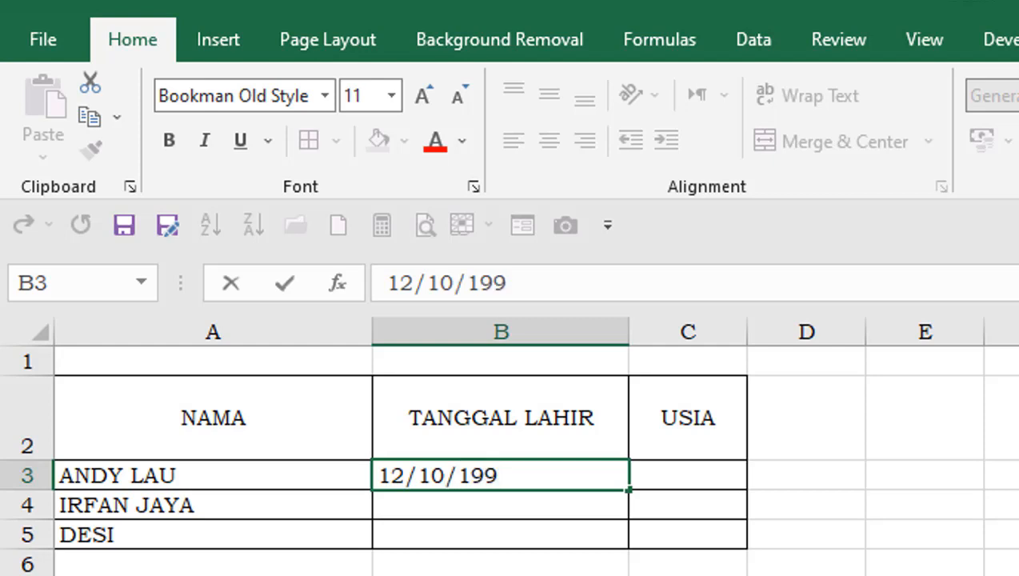
text(9)
key(Return)
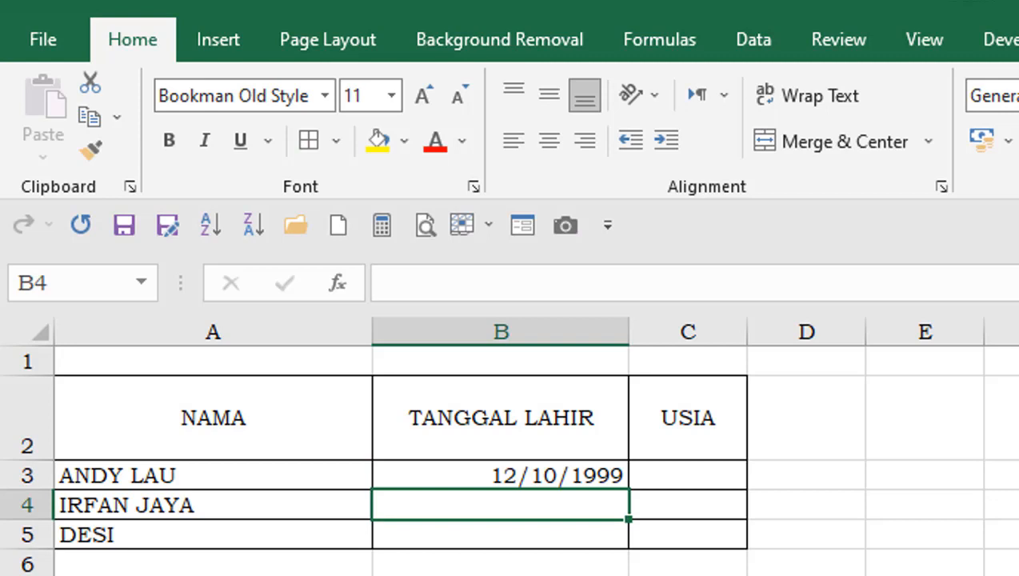
- Enter the second person's date of birth in cell B4
text(02/)
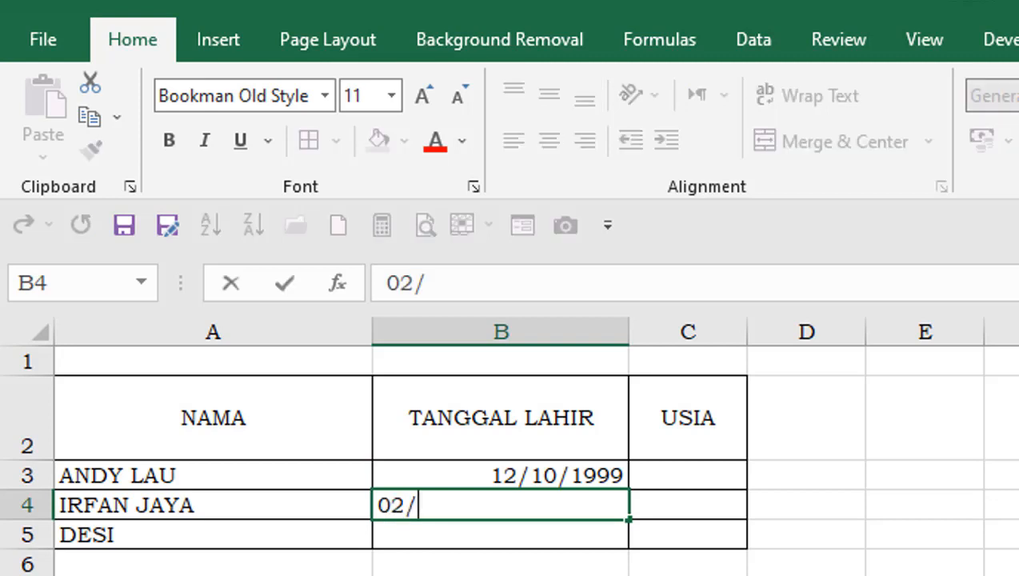
text(04/)
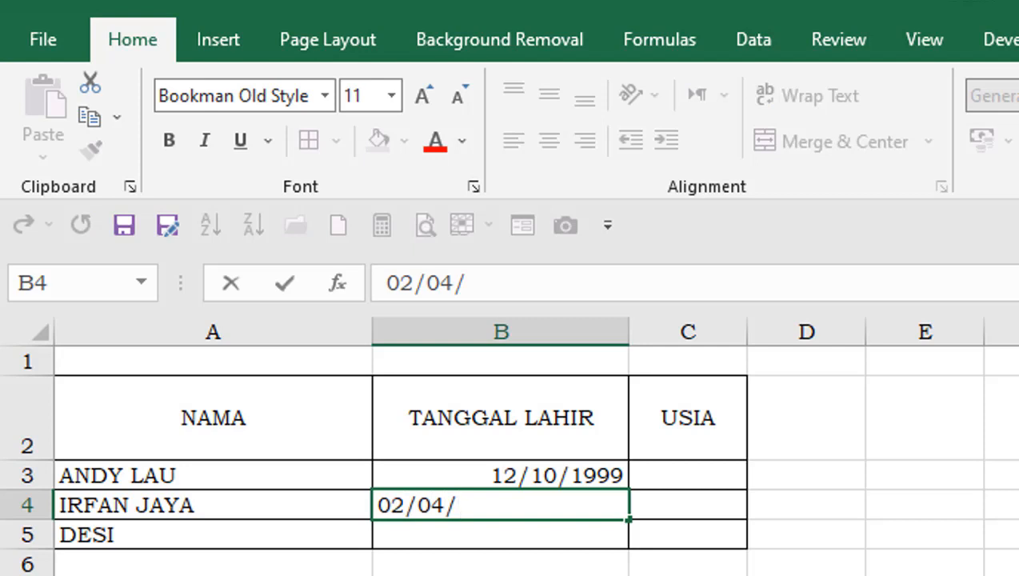
text(2000)
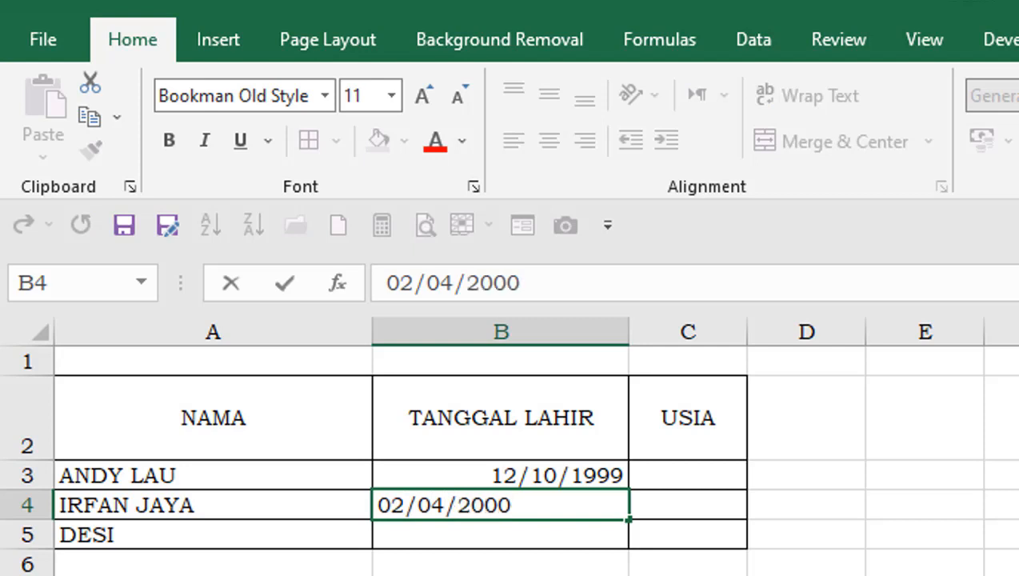
key(Return)
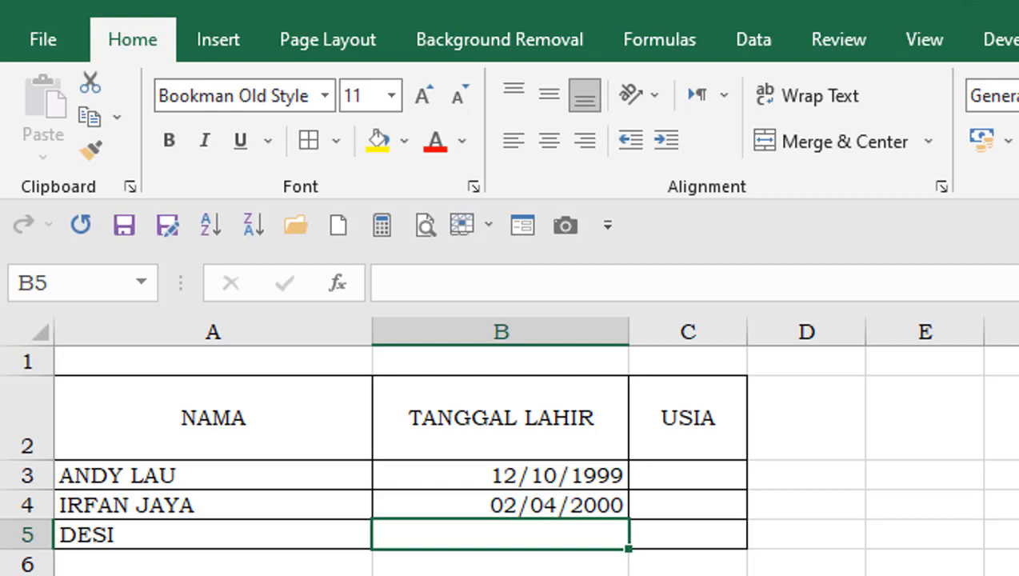
- Enter the third person's date of birth in cell B5
text(19/)
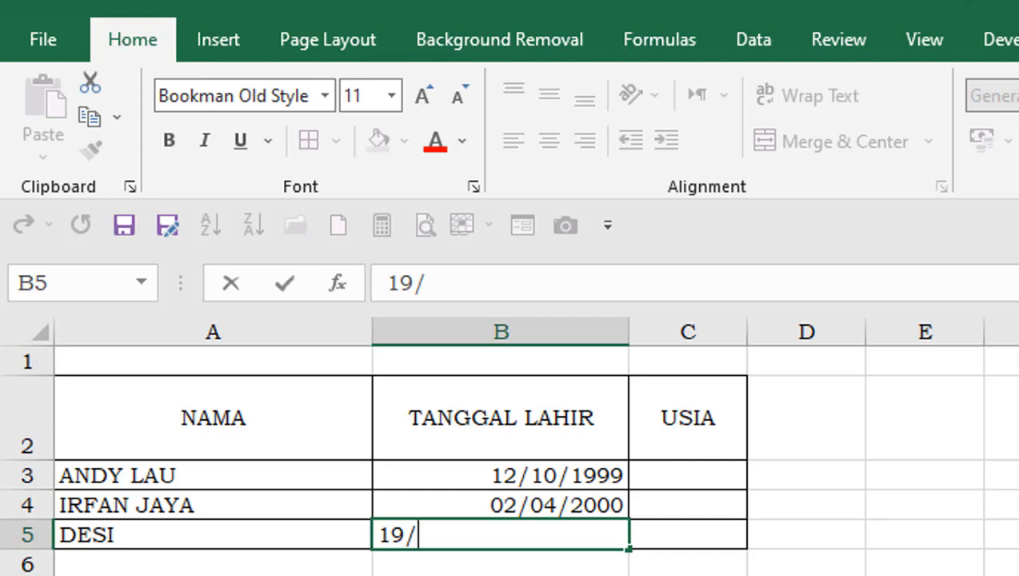
text(1)
text(2)
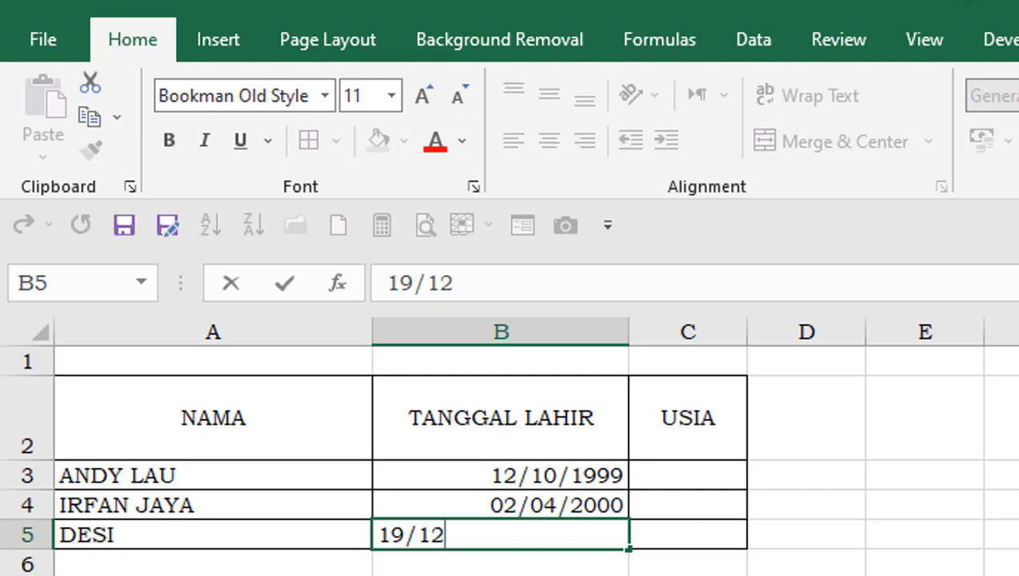
text(/1998)
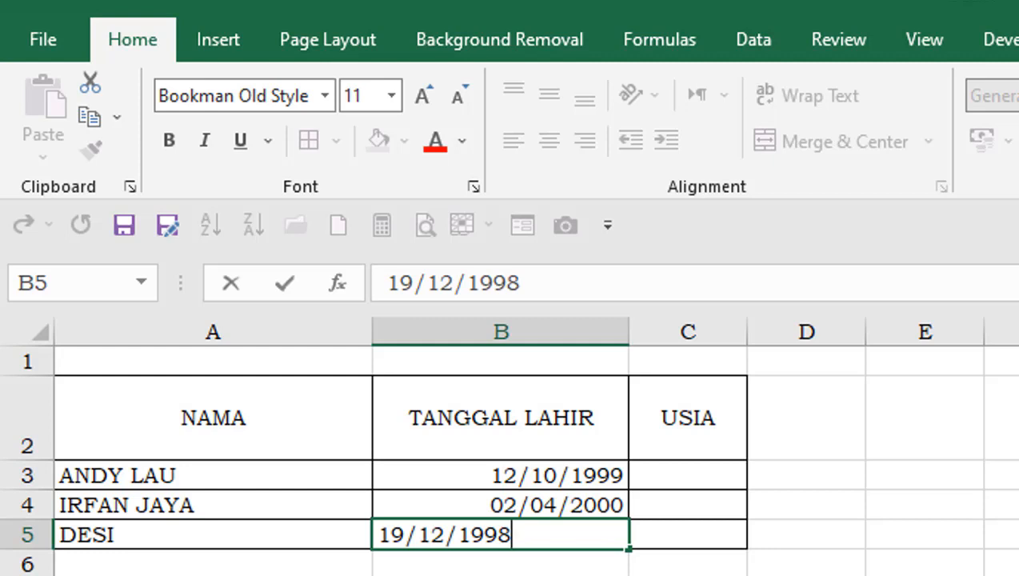
key(Tab)
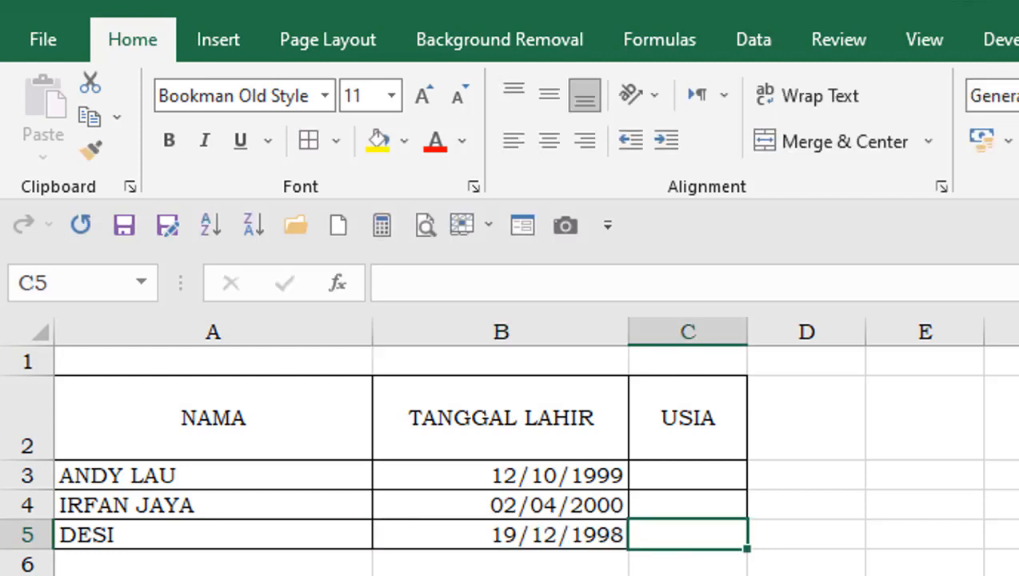
- Begin a DATEDIF formula in USIA cell C3 with the birth date in B3 as the start date: =DATEDIF(B3;
key(Up)
key(Up)
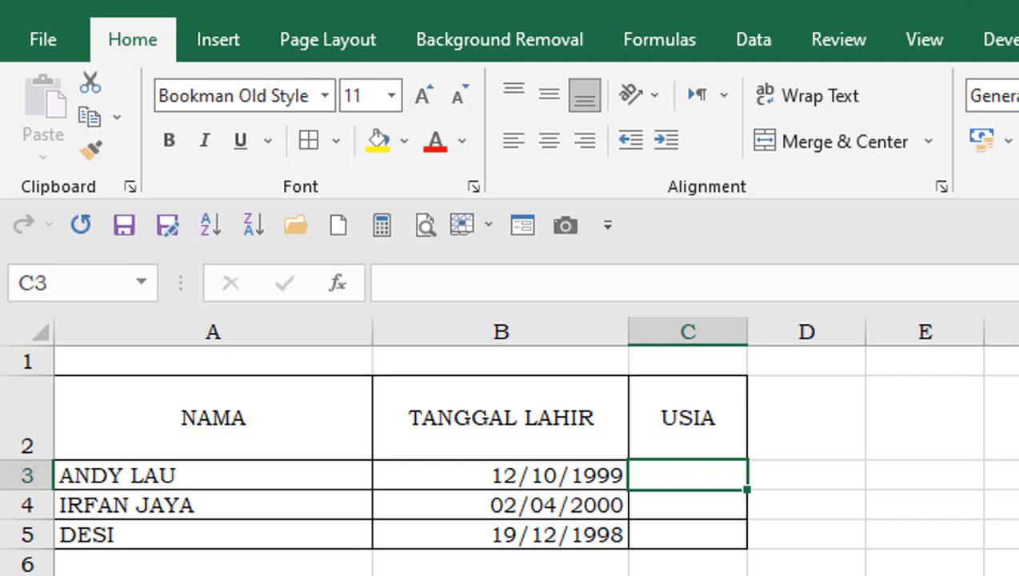
text(=D)
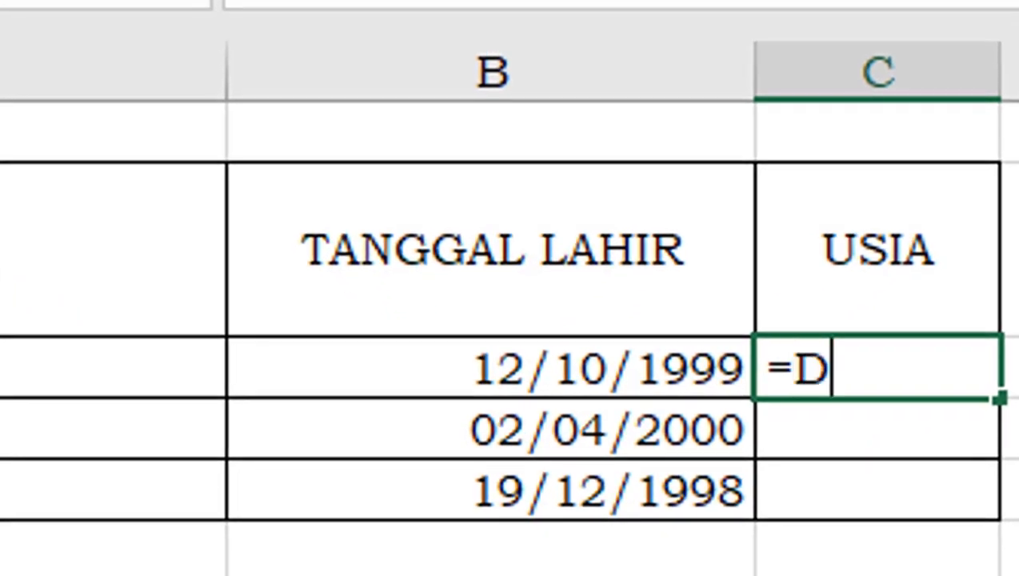
text(A)
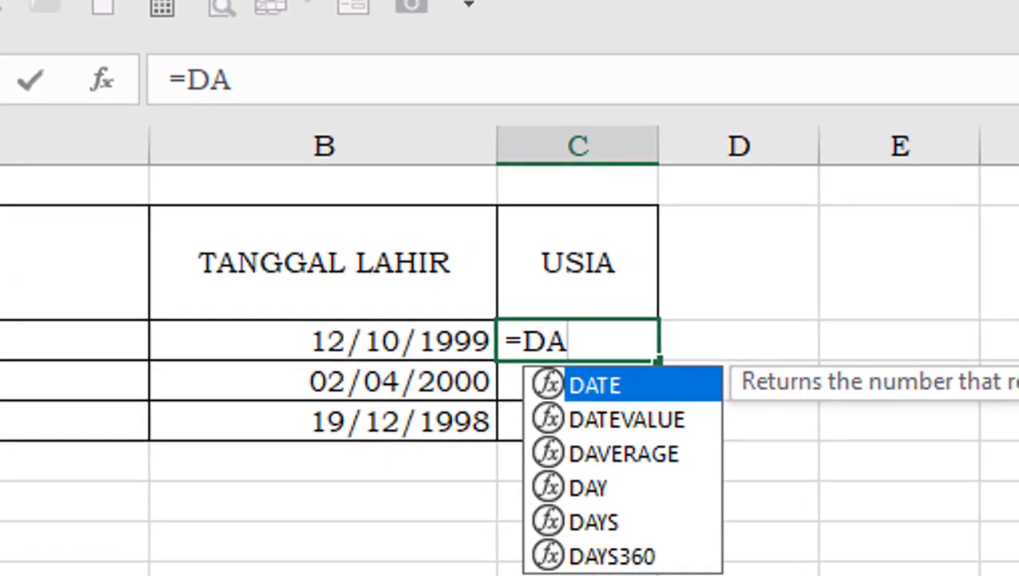
text(TE)
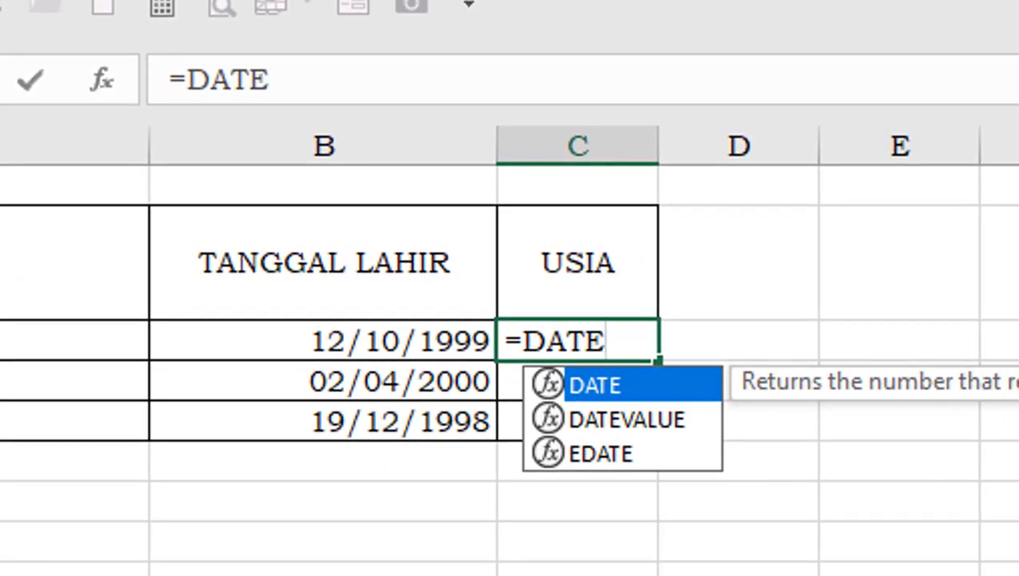
text(DI)
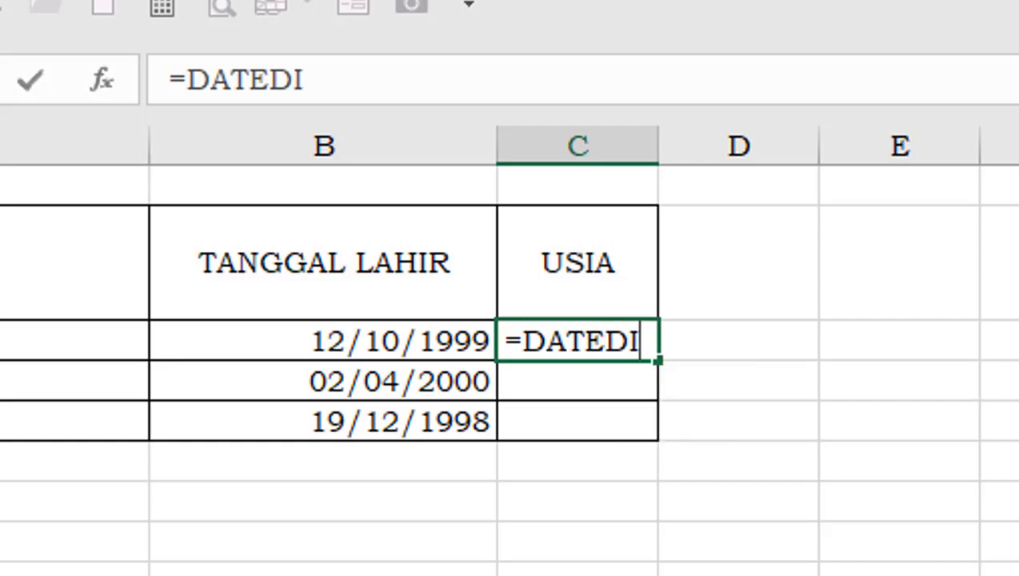
text(F)
text(()
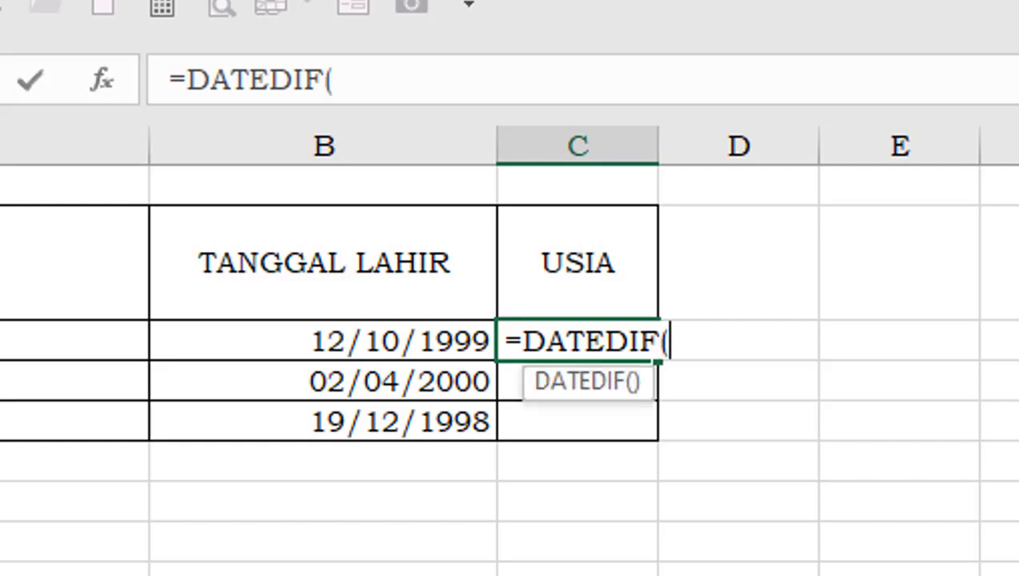
click(323, 341)
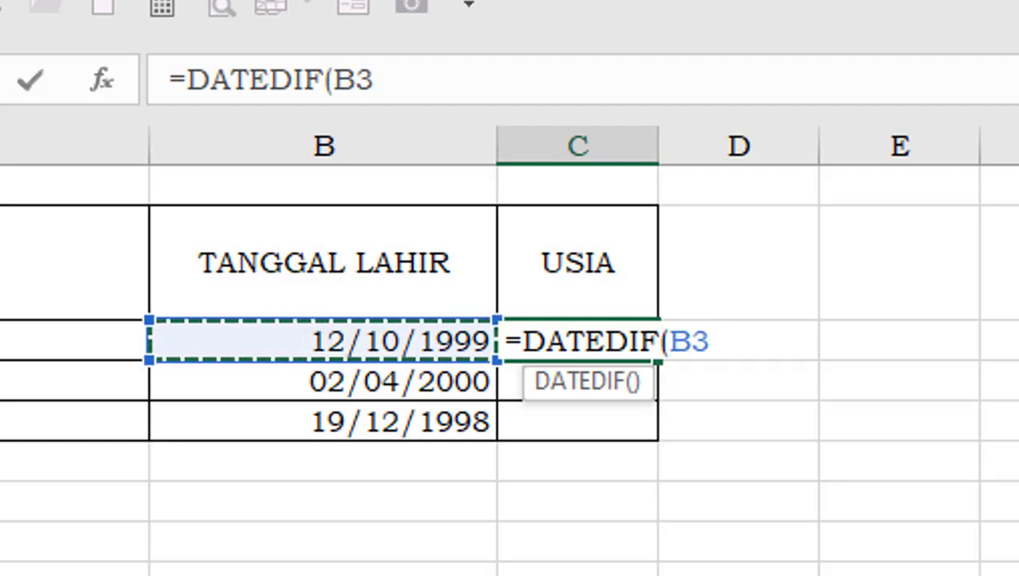
text(;)
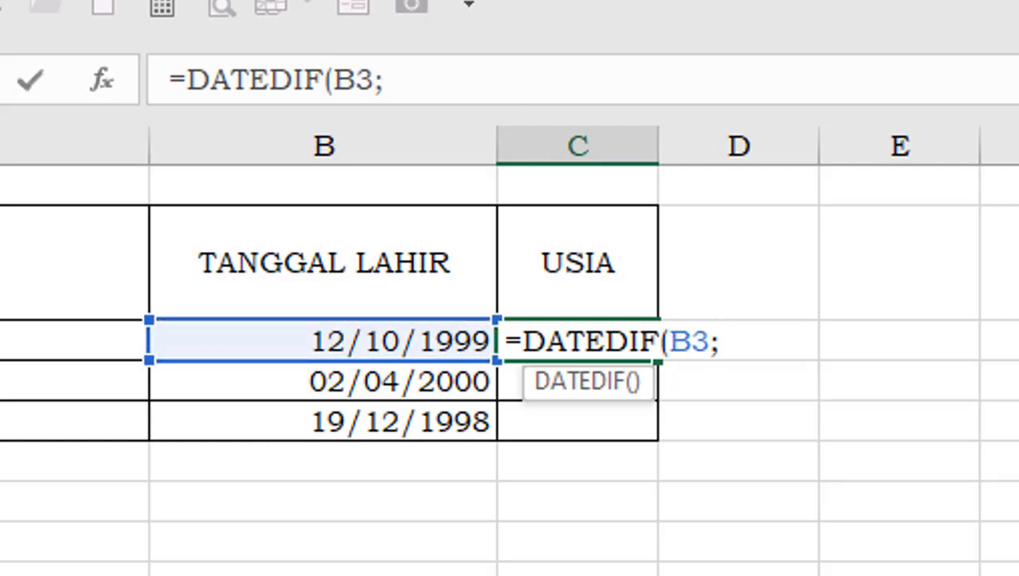
text(TOD)
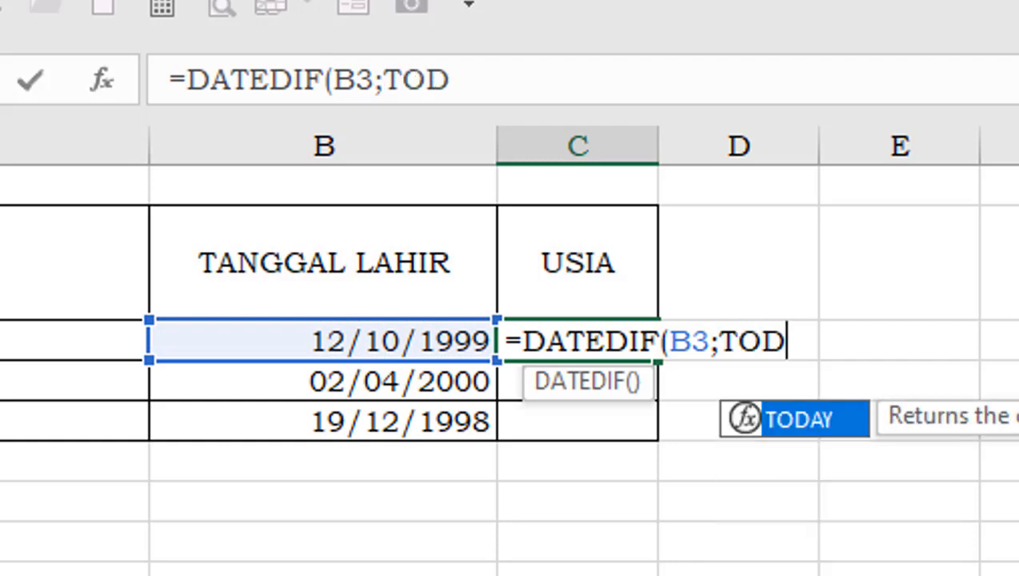
text(AY)
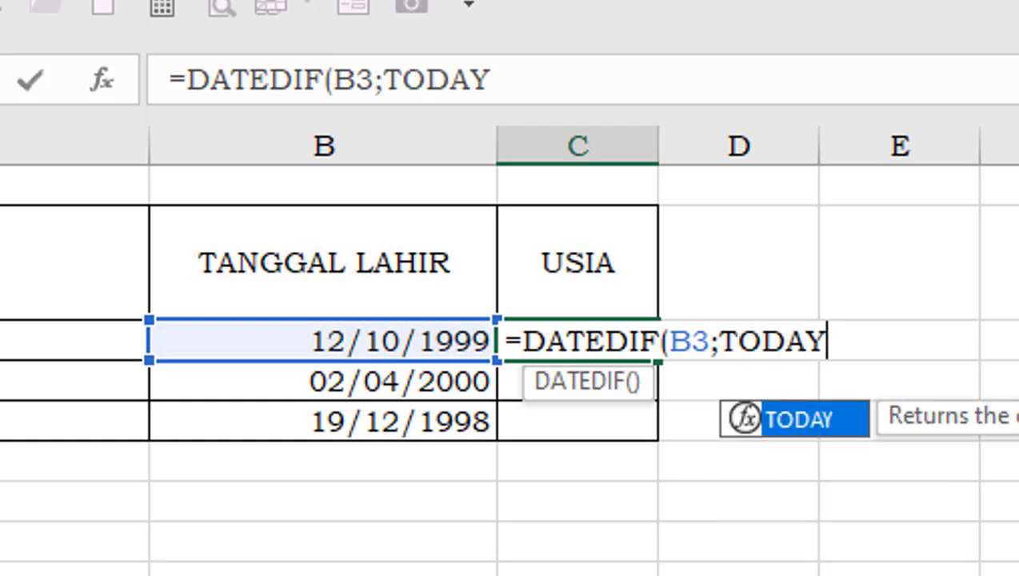
text(())
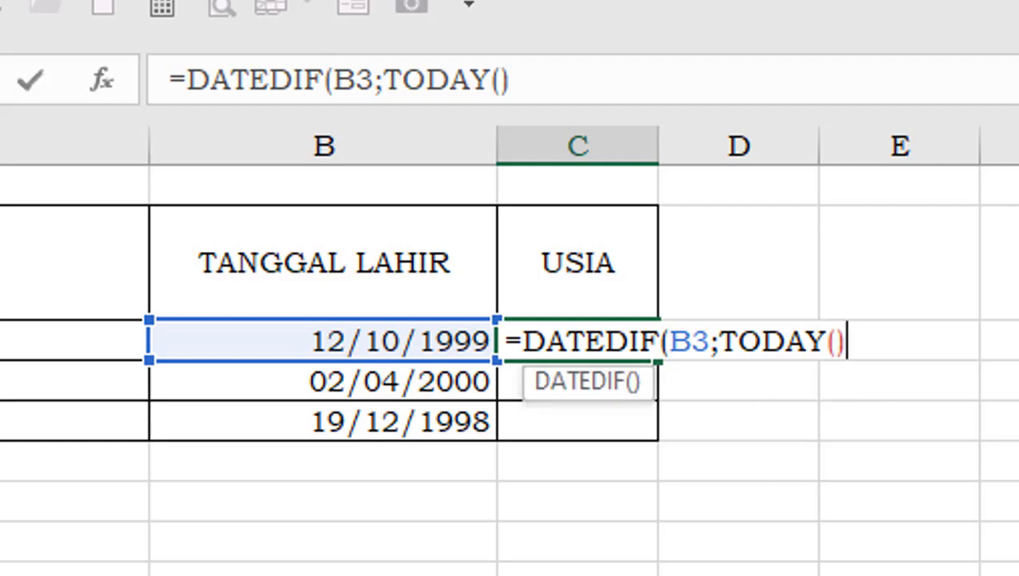
text(;"Y)
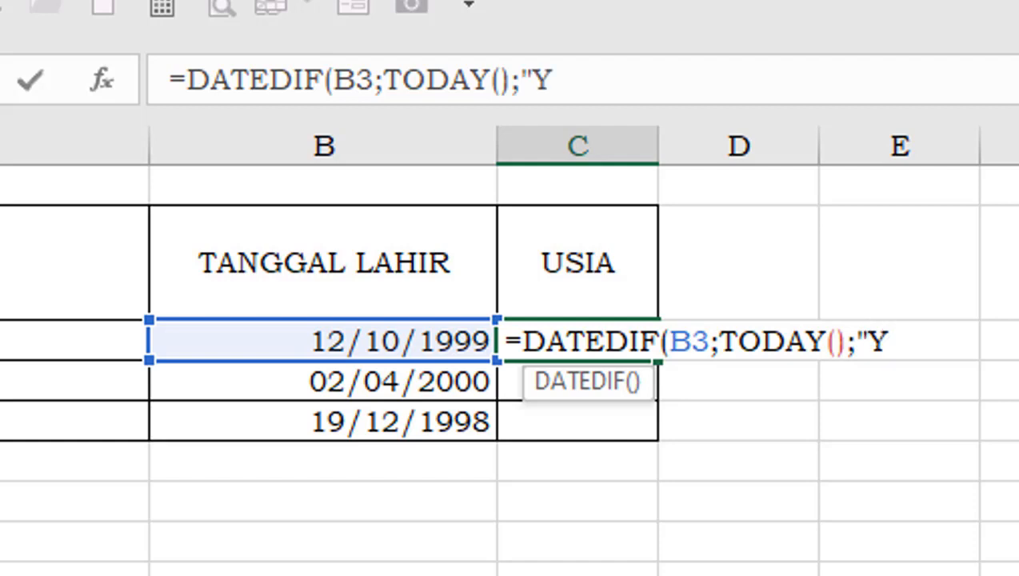
- Complete the DATEDIF arguments in C3 with TODAY() as the end date and "Y" as the unit
text("))
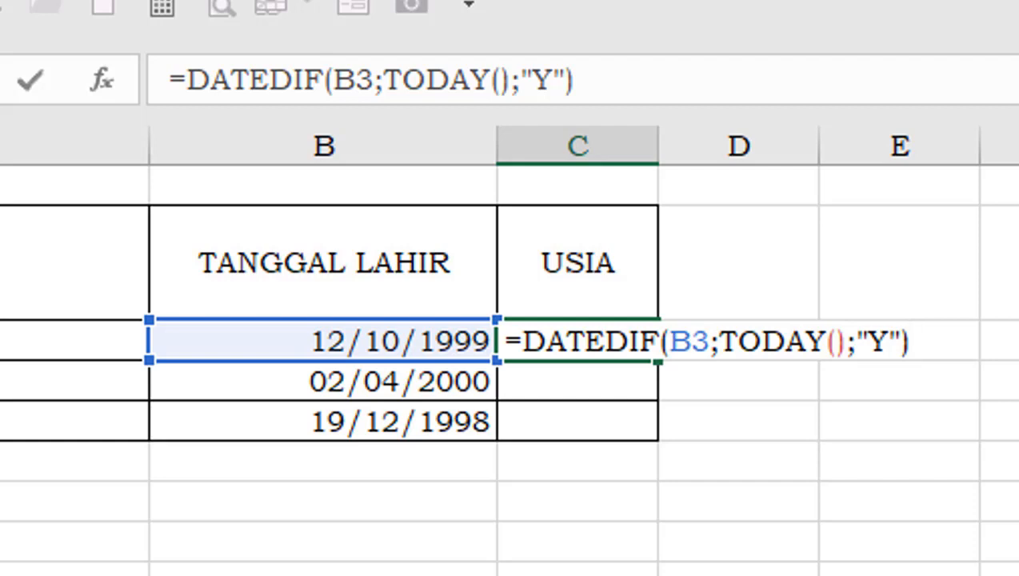
- Append &"tahun" to the DATEDIF formula in C3 and commit it
text(&)
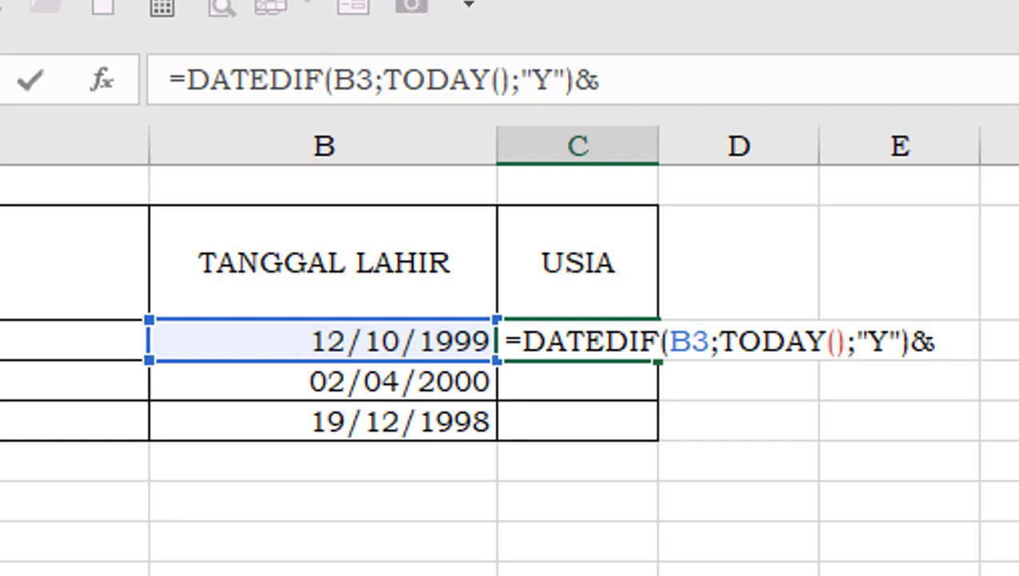
text(")
text(tahun)
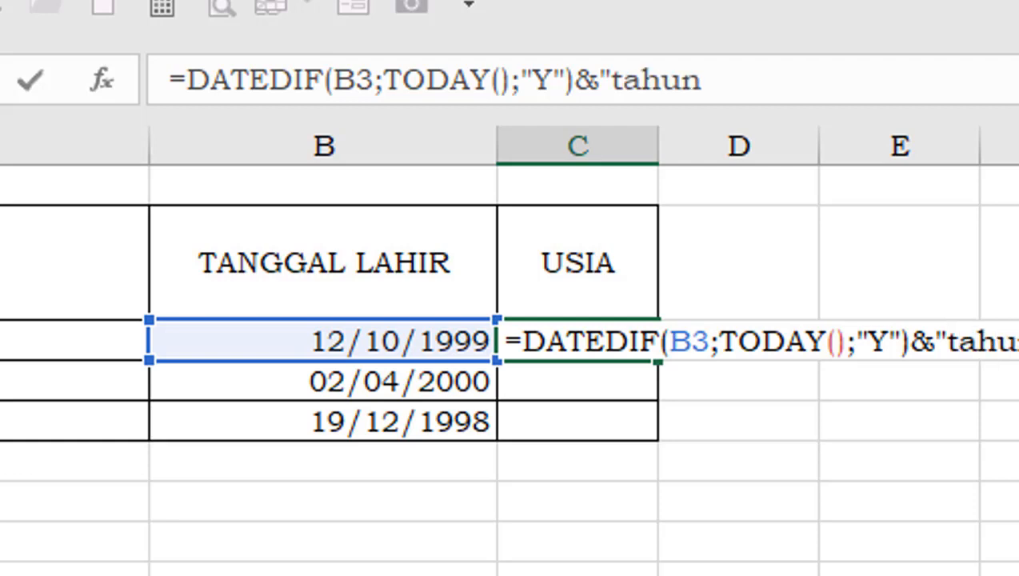
text(")
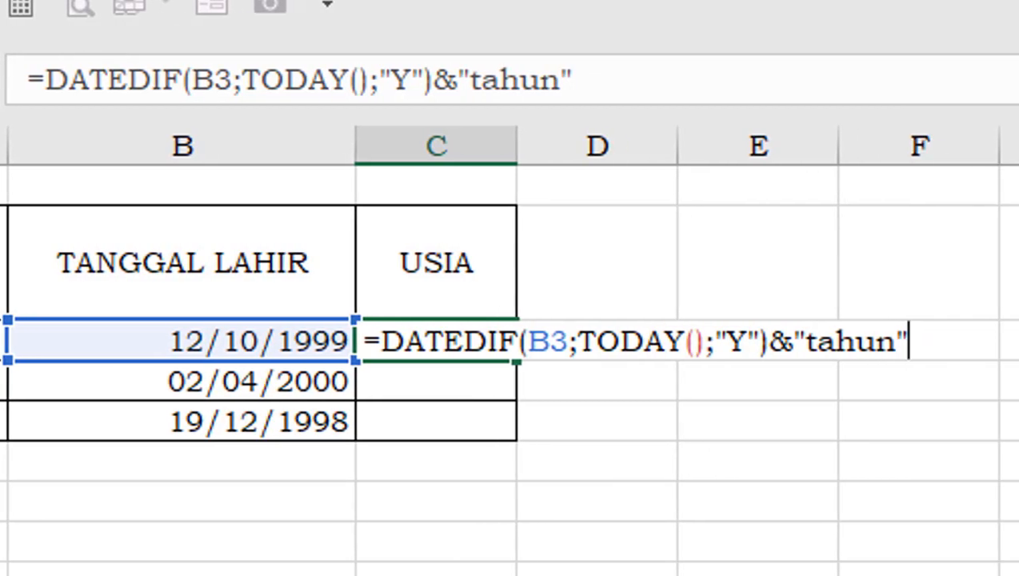
key(Return)
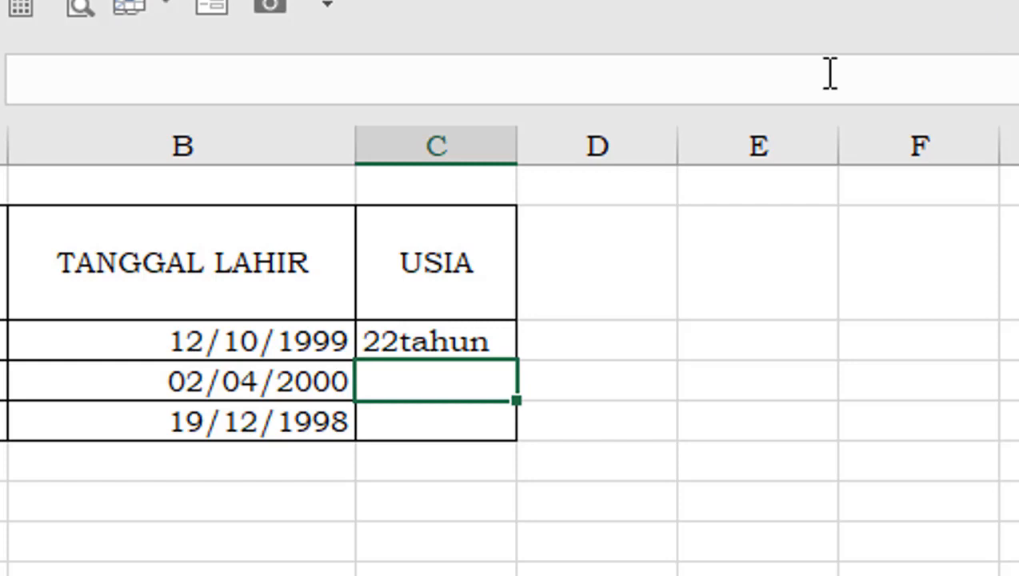
- Edit the formula in C3 to insert a space before the word tahun, giving &" tahun"
click(433, 343)
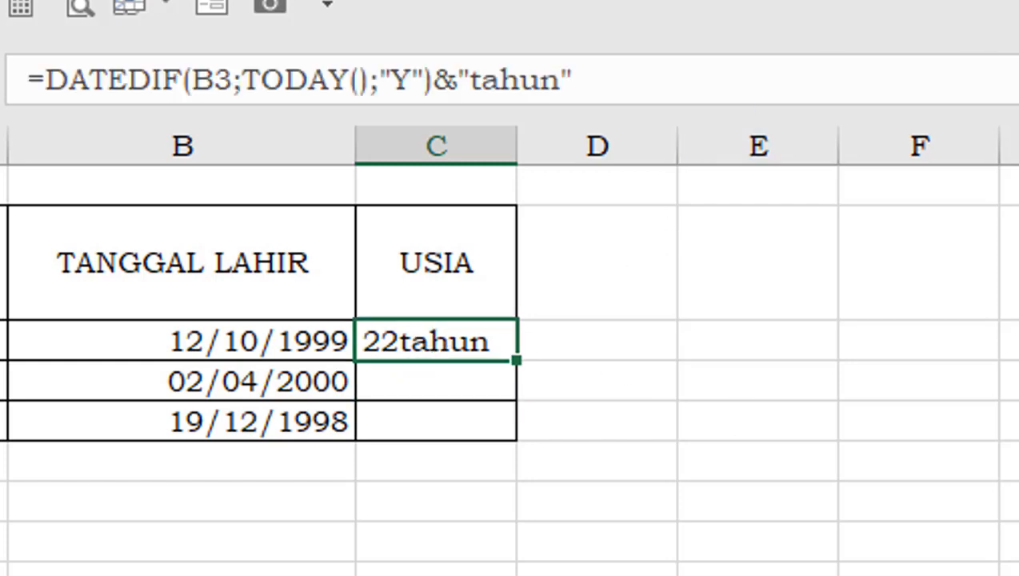
scroll(510, 350, up, 4)
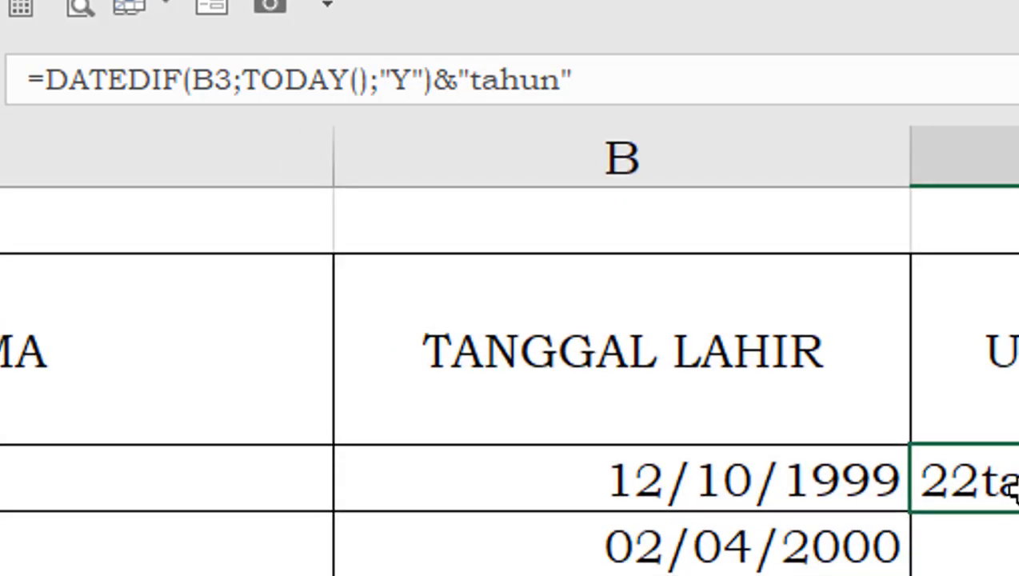
click(1006, 544)
click(1009, 484)
click(477, 72)
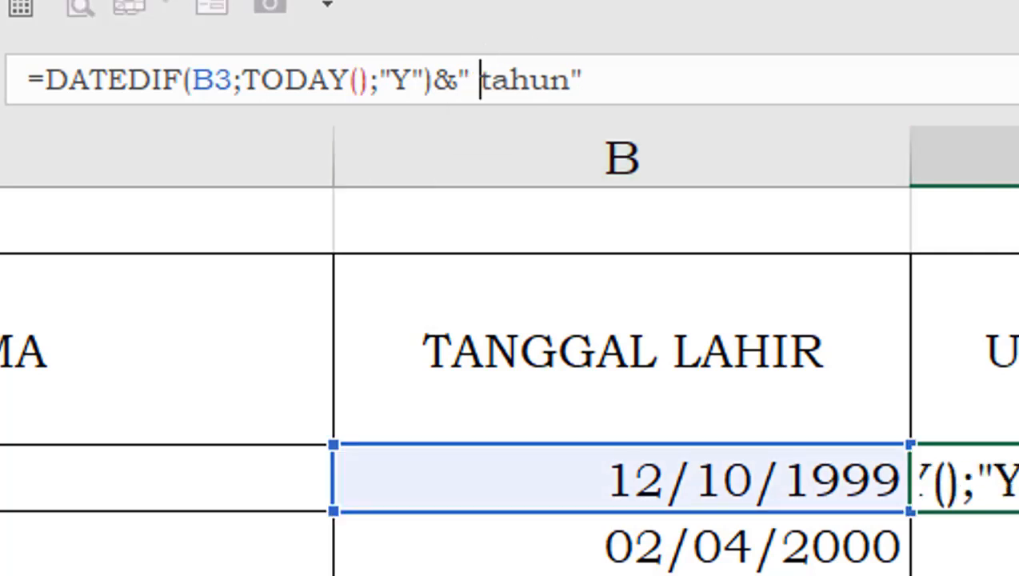
key(Return)
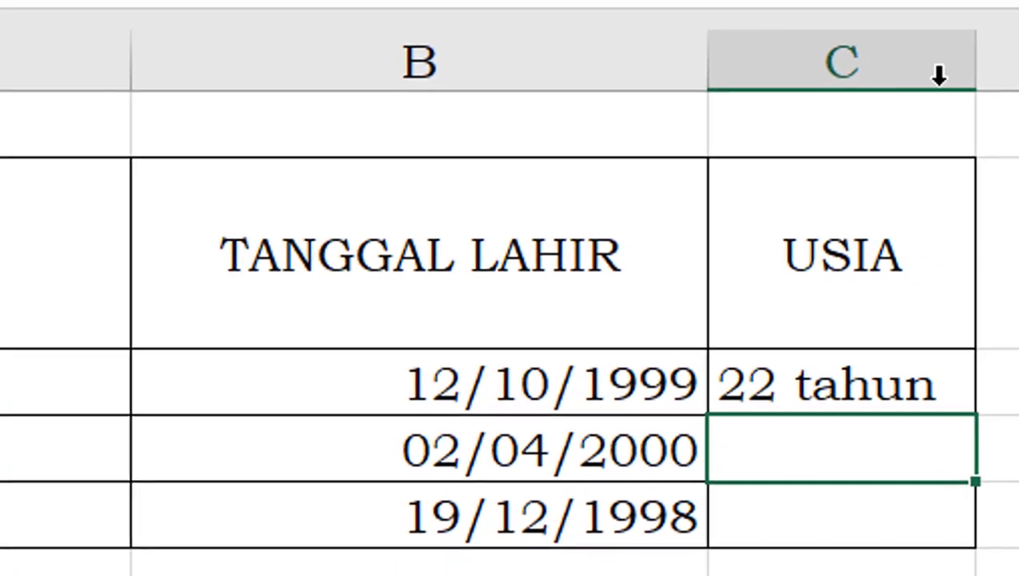
- Fill the DATEDIF formula from C3 down through C5 for the remaining people in the USIA column
click(871, 378)
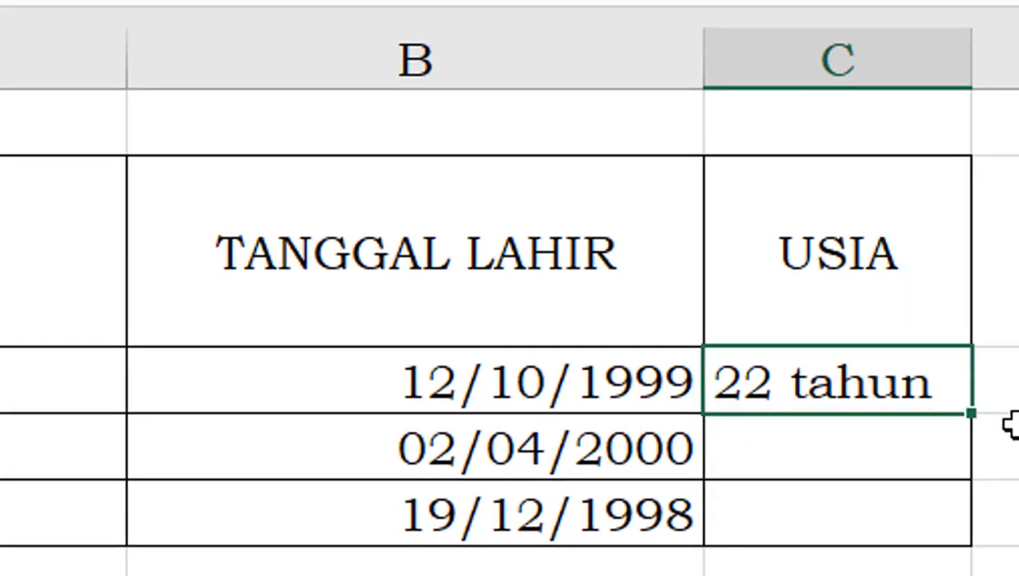
double_click(971, 420)
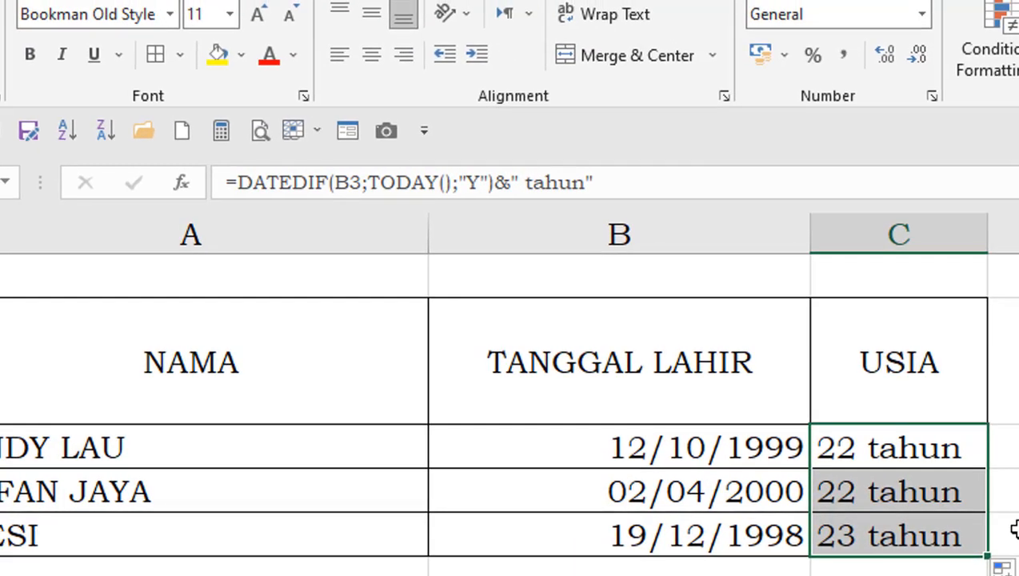
click(898, 574)
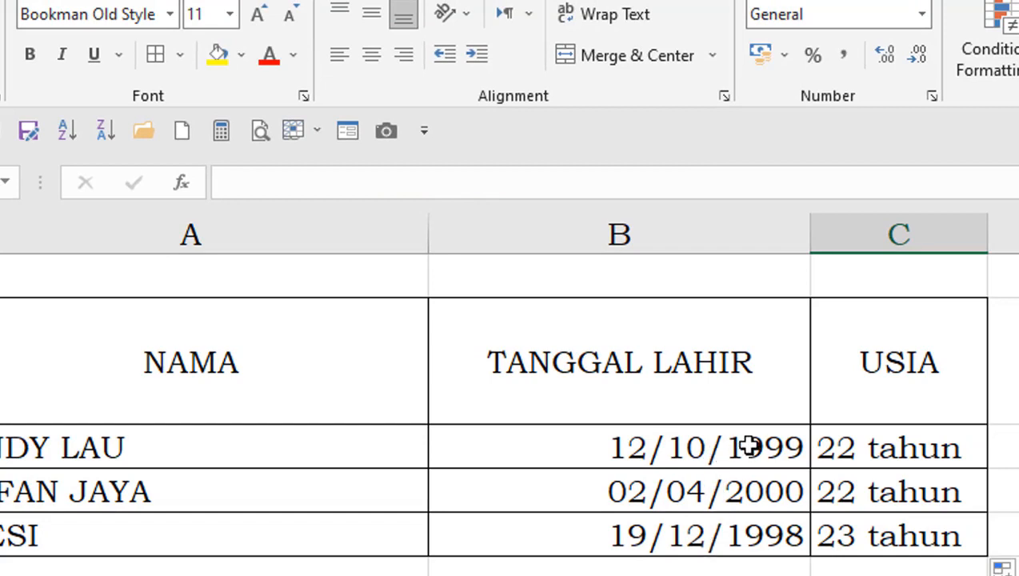
- Replace the last digit of the birth year in B3 with 0 and check the recalculated age in C3
click(711, 446)
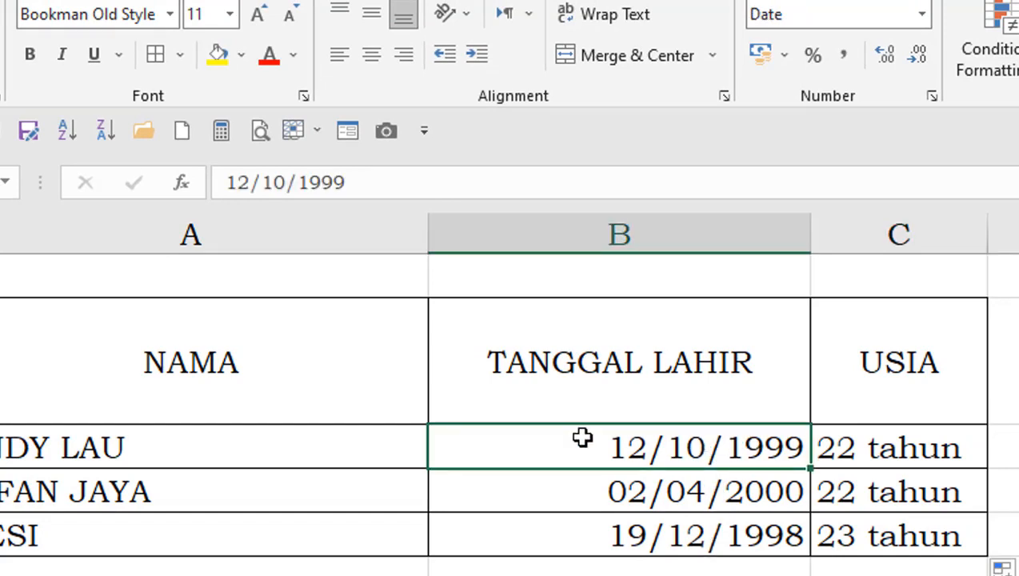
click(348, 178)
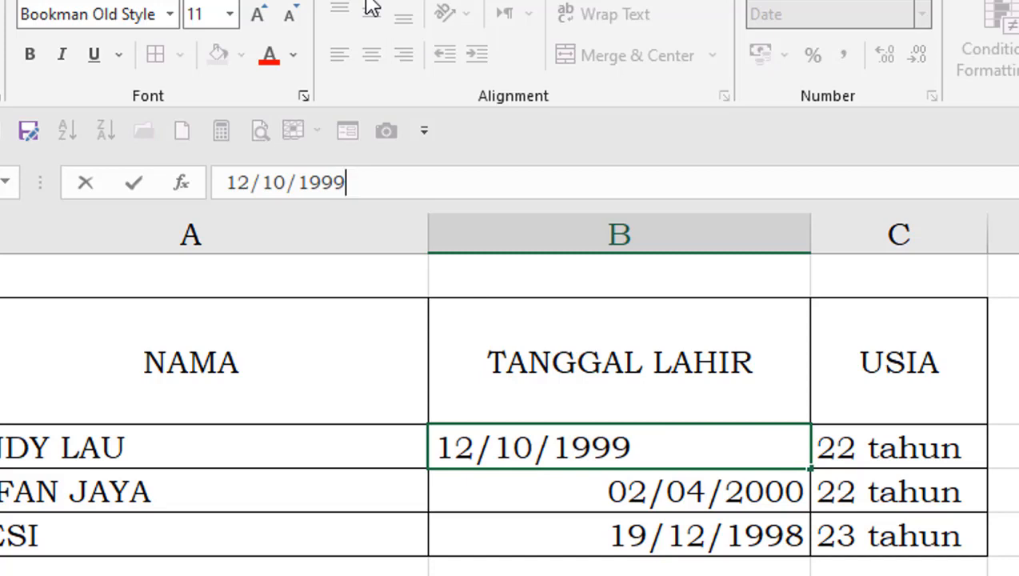
key(BackSpace)
text(0)
key(Return)
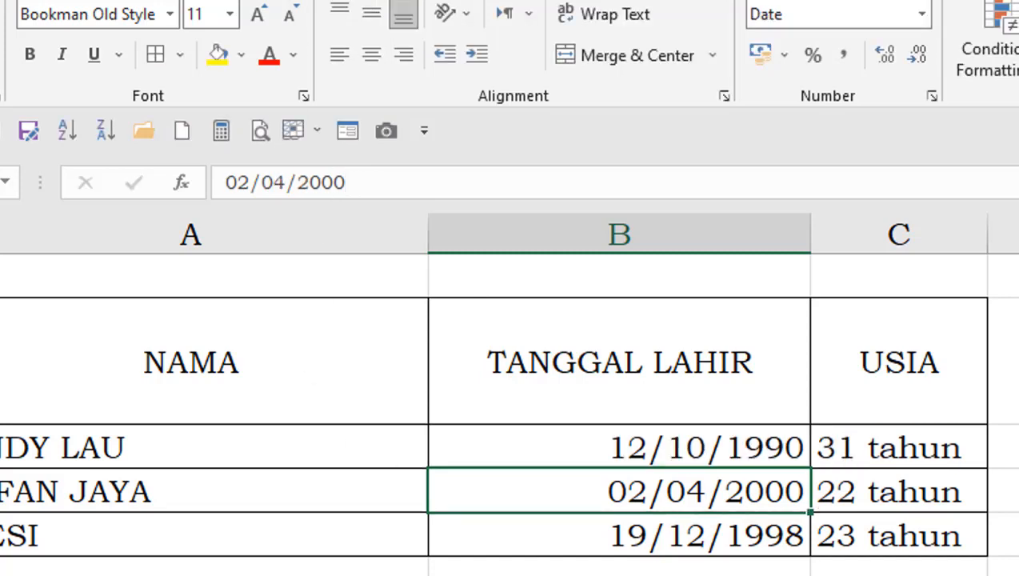
click(879, 453)
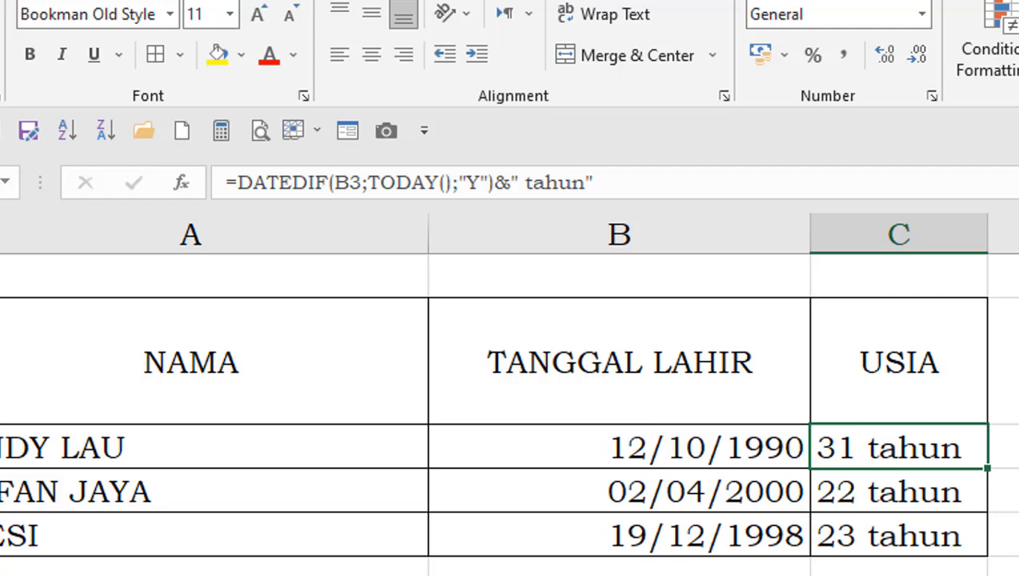
click(1015, 448)
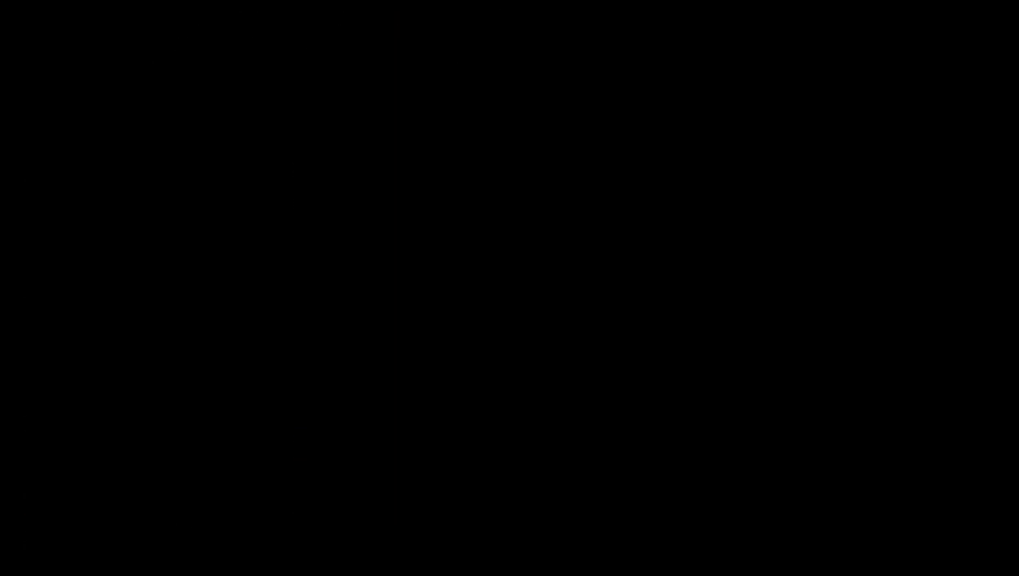